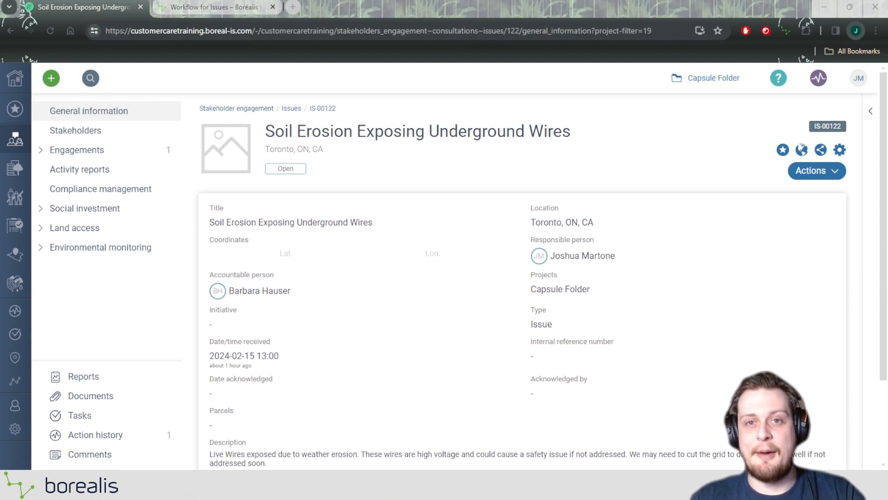
# Review the issue status diagram in the Workflow for Issues helpdesk article and enlarge it
pyautogui.hotkey('ctrl', 'Tab')
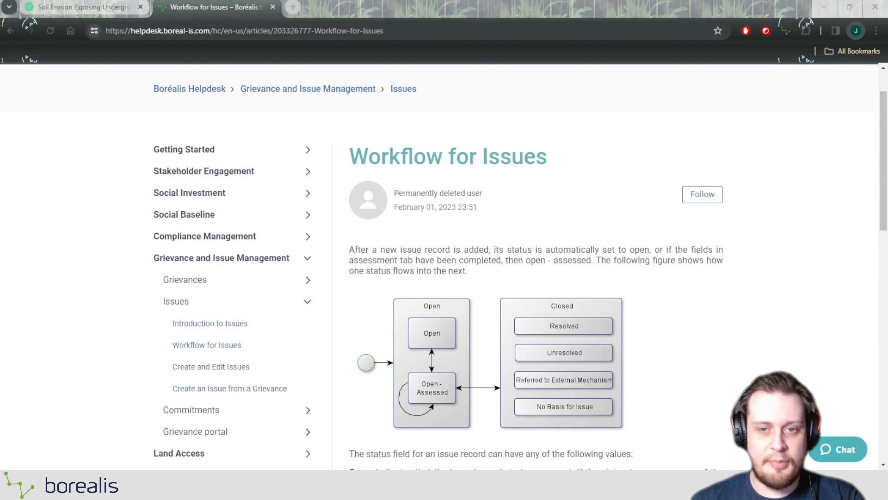
pyautogui.scroll(1, 444, 262)
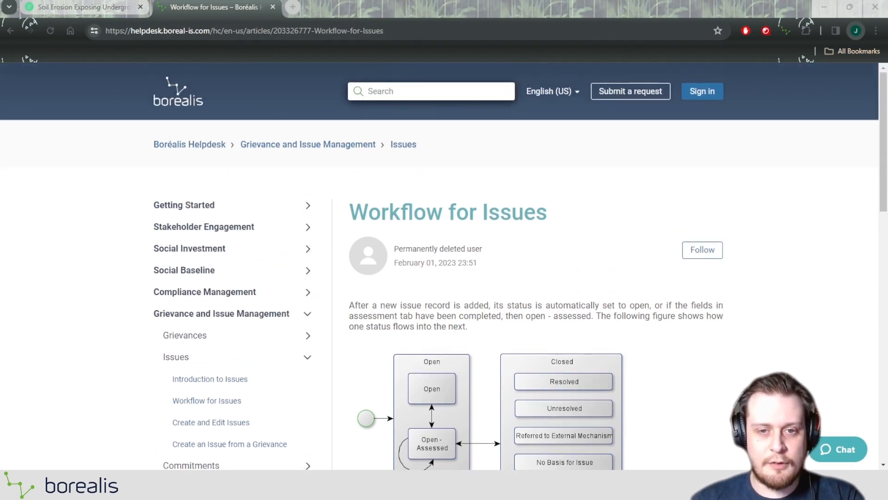
pyautogui.scroll(-3, 444, 267)
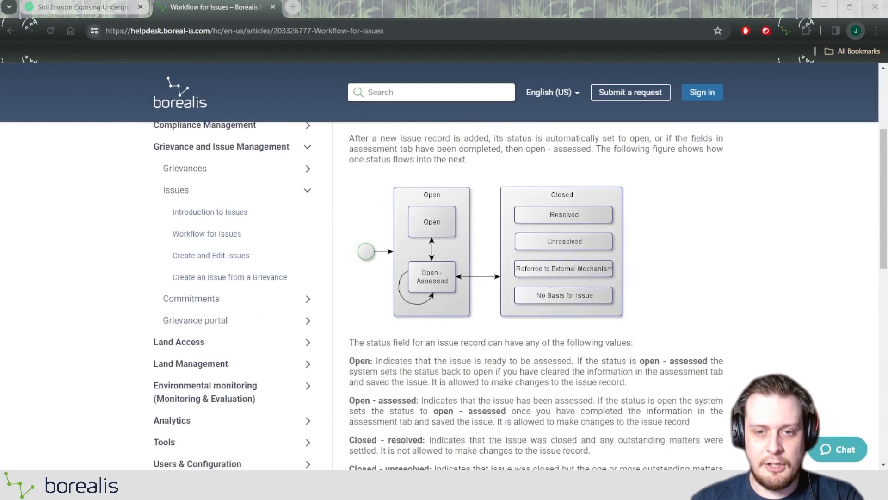
pyautogui.click(453, 212)
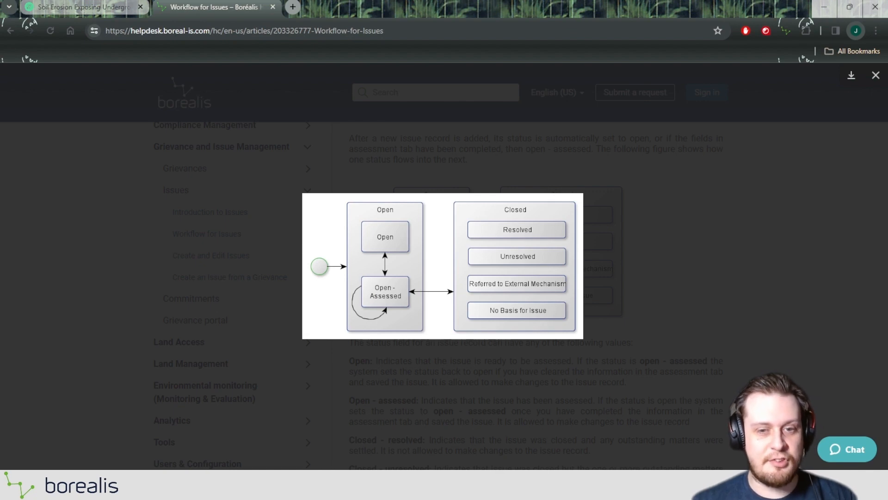
# Return to the Soil Erosion Exposing Underground Wires issue record and start assessing it
pyautogui.click(25, 10)
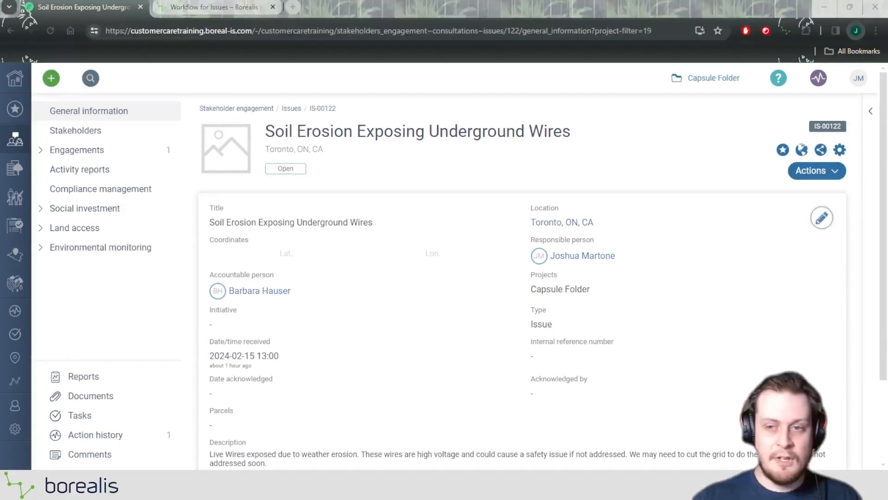
pyautogui.click(817, 174)
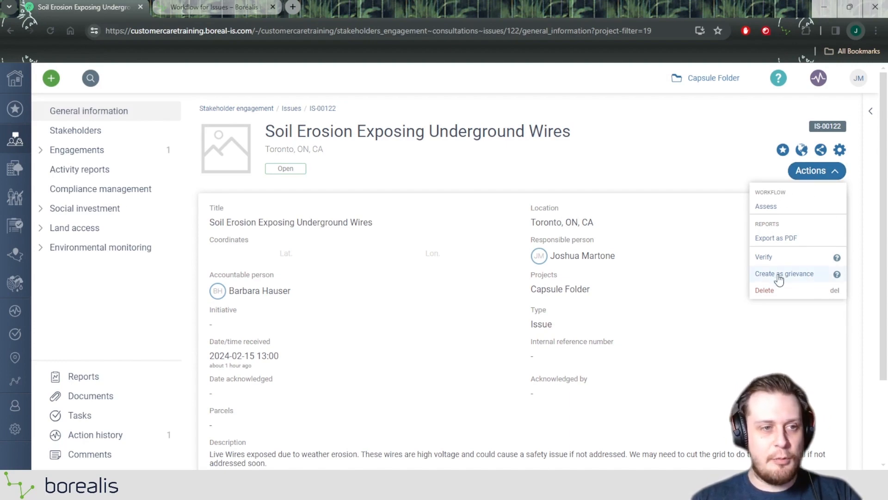
pyautogui.moveTo(753, 195); pyautogui.dragTo(792, 198)
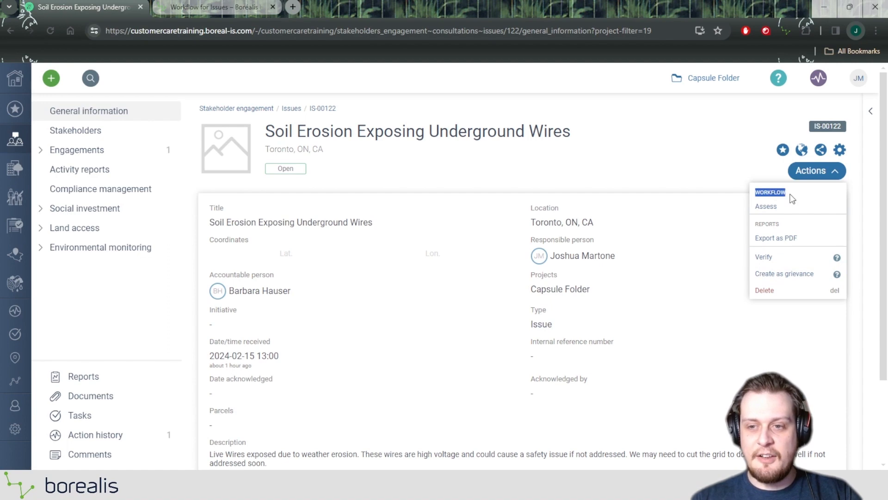
pyautogui.click(792, 198)
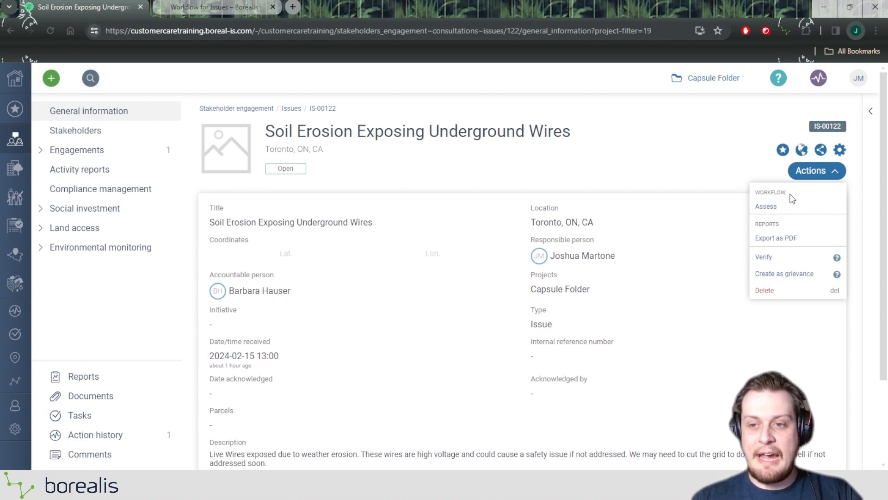
pyautogui.click(766, 207)
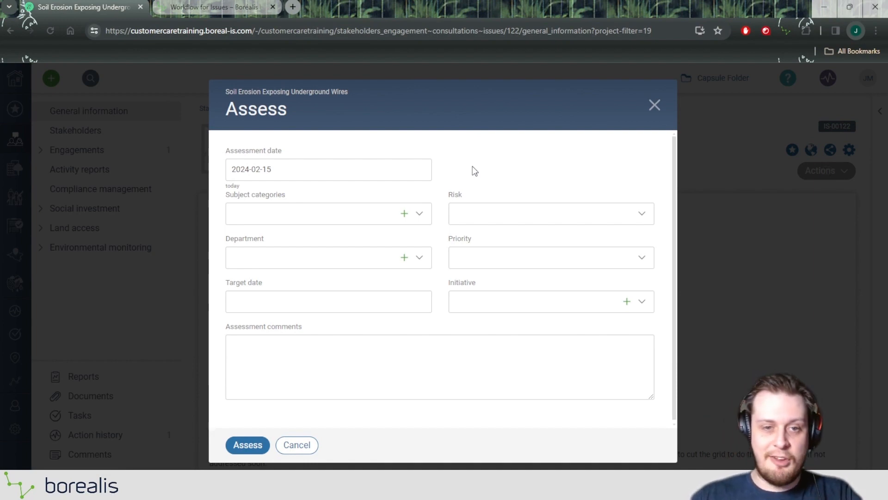
pyautogui.scroll(-1, 354, 296)
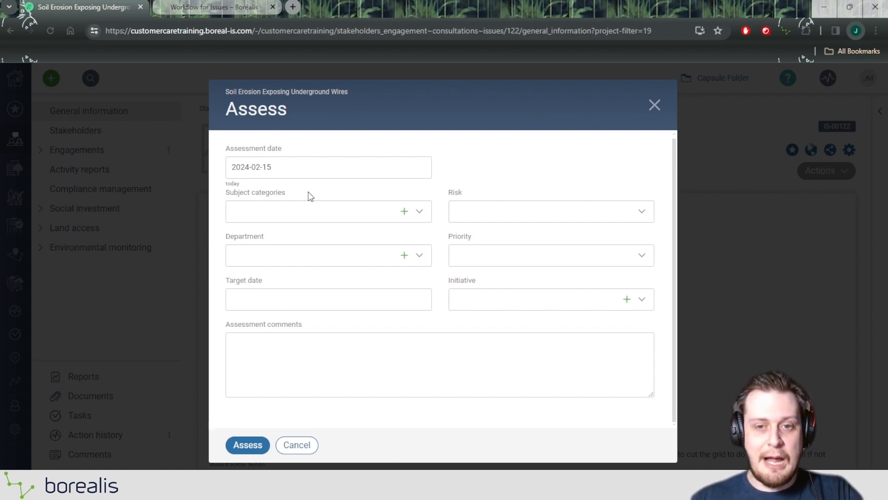
pyautogui.moveTo(450, 192); pyautogui.dragTo(465, 190)
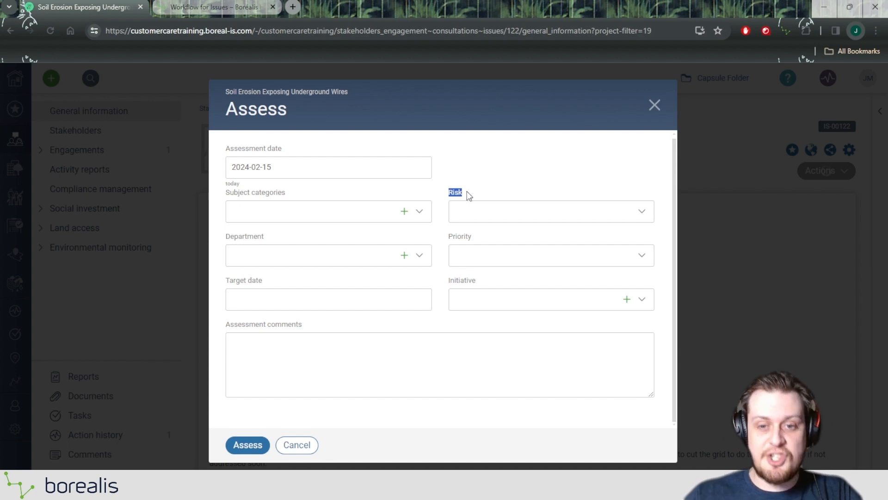
pyautogui.moveTo(449, 237); pyautogui.dragTo(473, 238)
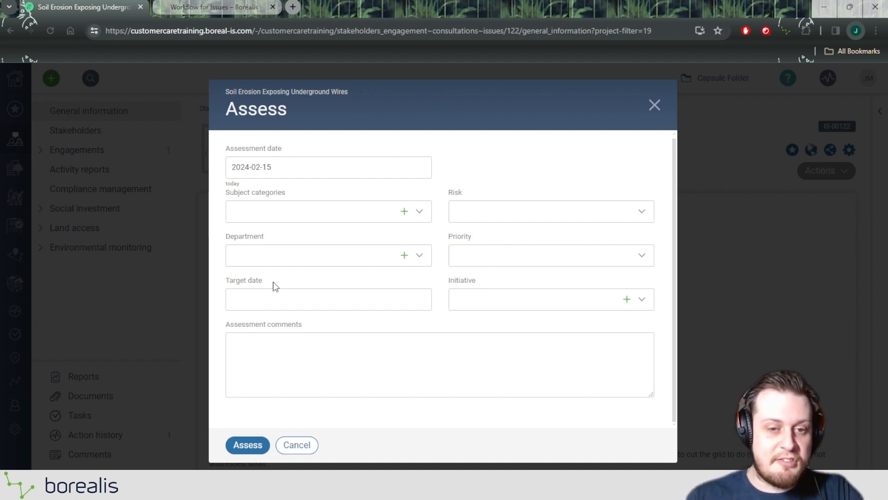
pyautogui.moveTo(275, 284); pyautogui.dragTo(226, 285)
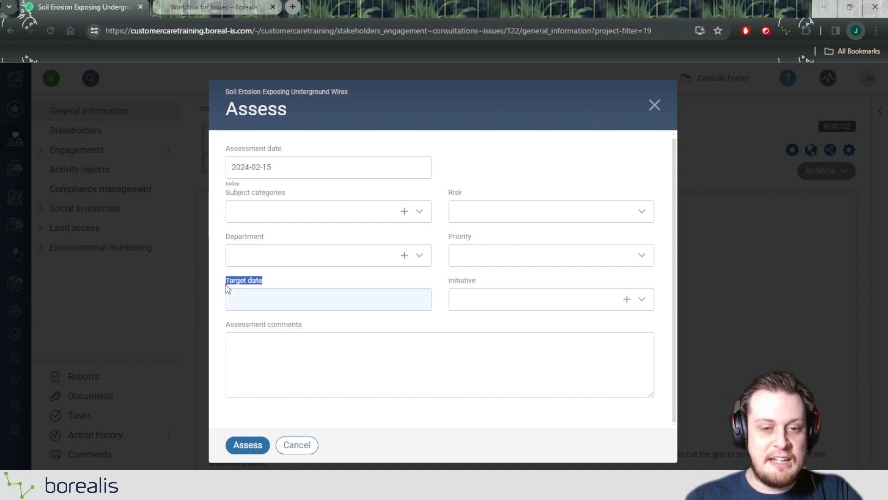
pyautogui.click(290, 279)
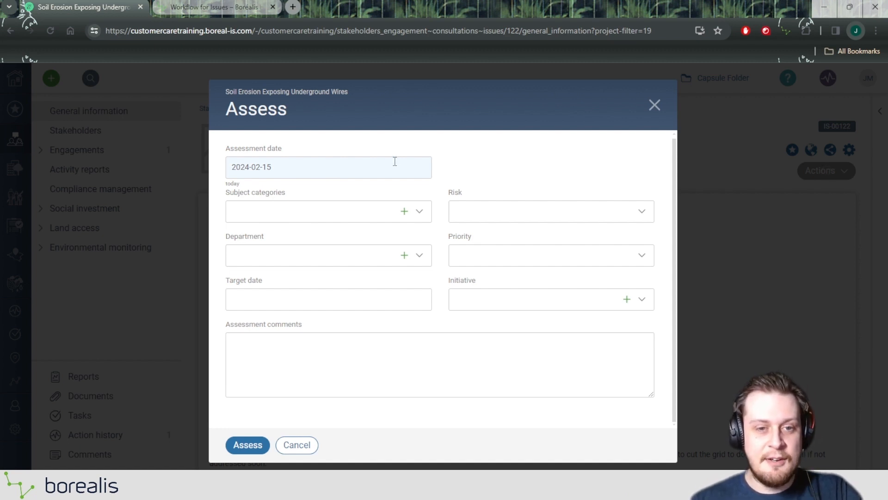
# Set the assessment's subject category to Social - Safety
pyautogui.moveTo(225, 195); pyautogui.dragTo(285, 198)
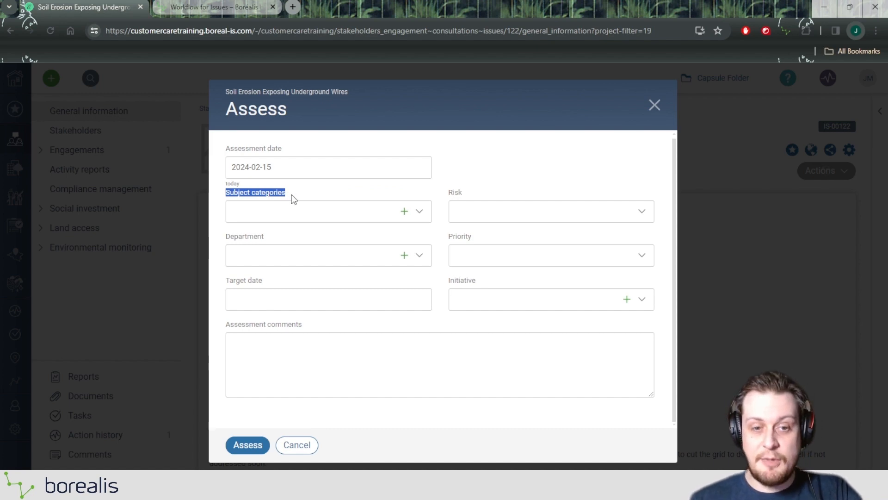
pyautogui.click(284, 213)
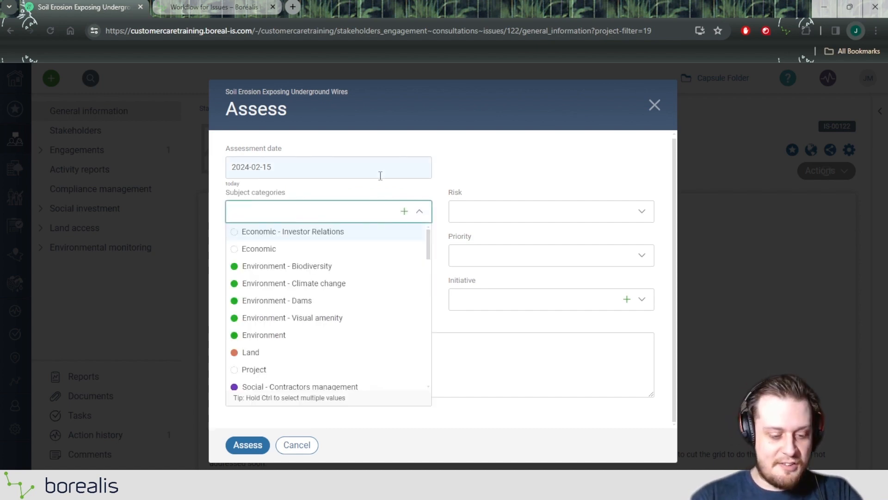
pyautogui.write('safe')
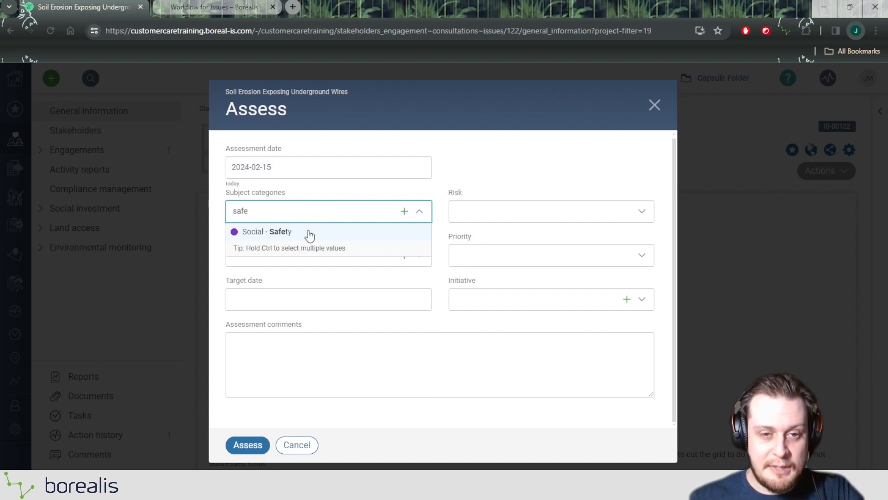
pyautogui.click(308, 231)
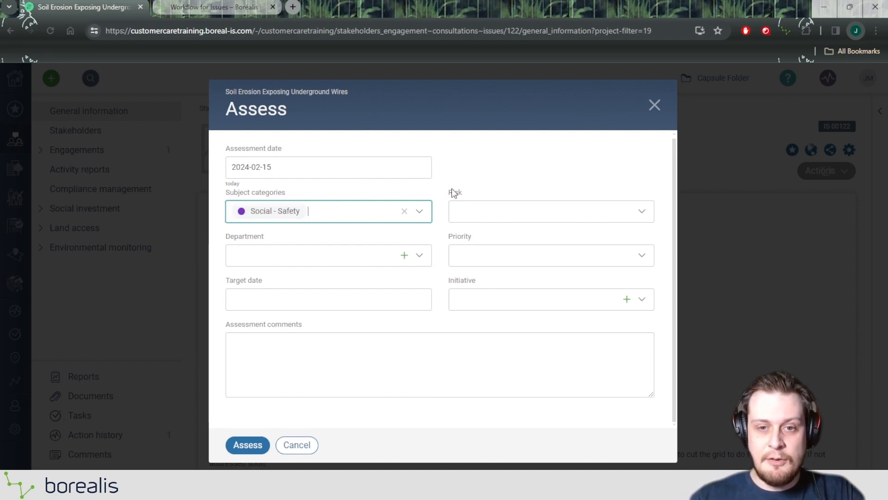
# Set the assessment's risk to Critical and its priority to High
pyautogui.moveTo(455, 193); pyautogui.dragTo(448, 193)
pyautogui.click(478, 191)
pyautogui.click(476, 213)
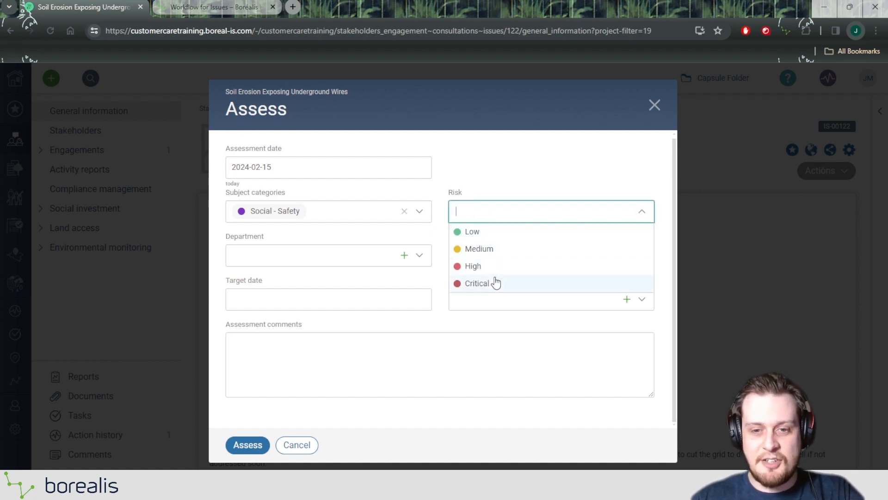
pyautogui.click(477, 285)
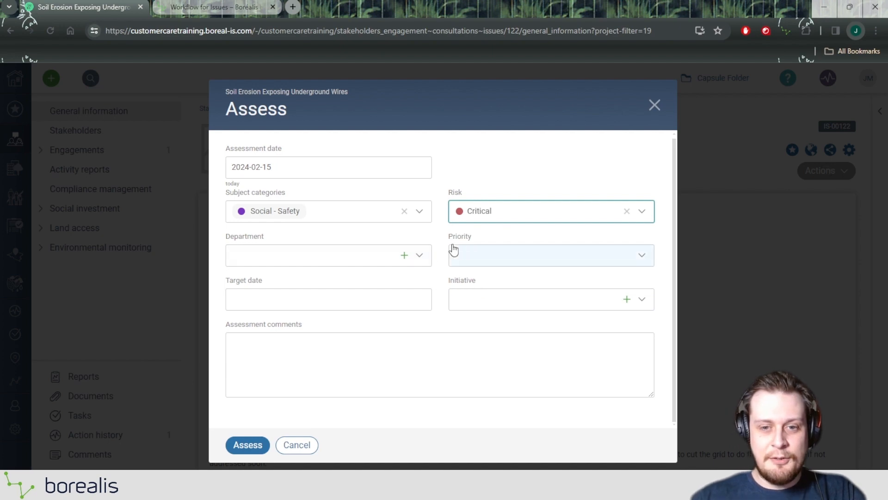
pyautogui.moveTo(449, 237); pyautogui.dragTo(465, 241)
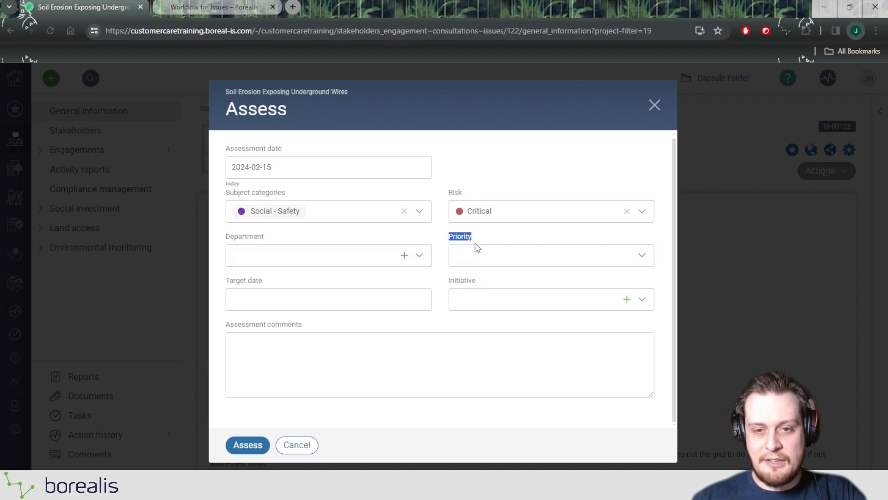
pyautogui.click(478, 253)
pyautogui.click(479, 319)
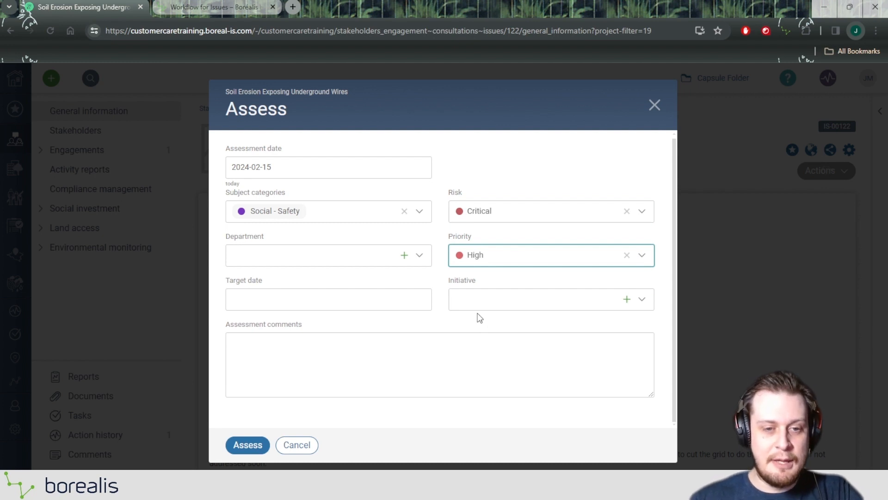
# Set the assessment's target date to 2024-02-29
pyautogui.click(379, 299)
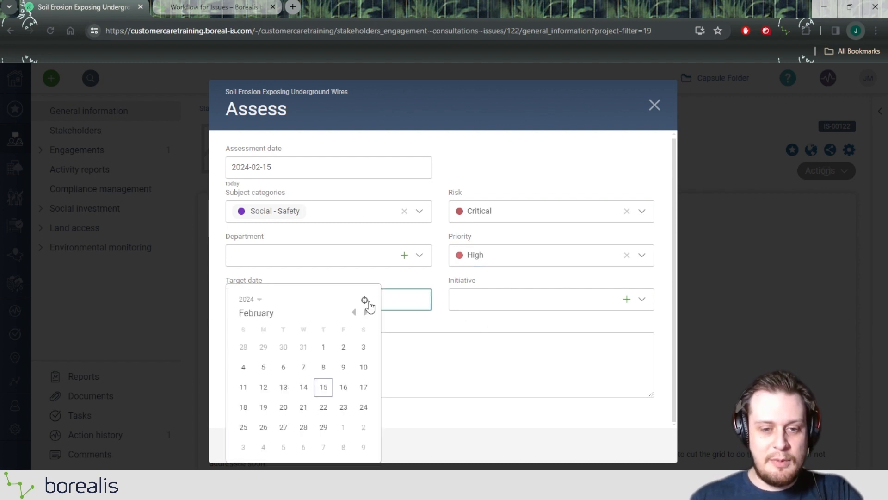
pyautogui.click(308, 297)
pyautogui.click(324, 427)
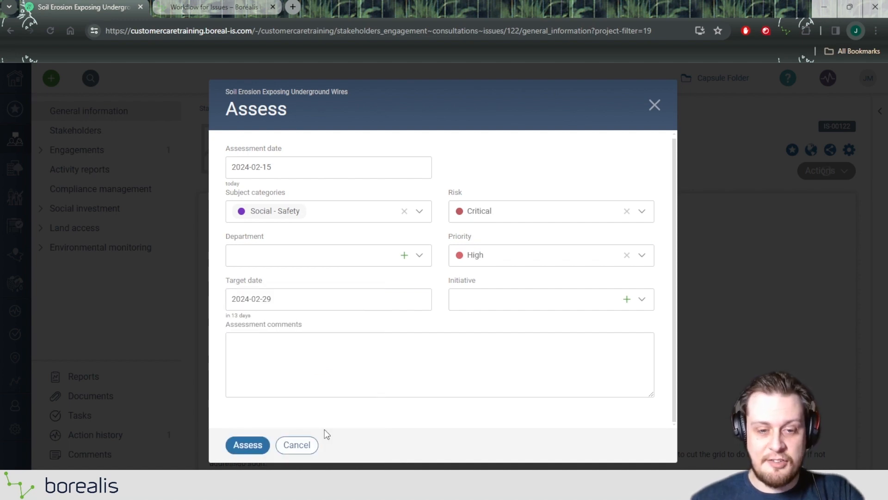
# Enter the assessment comment "Needs to be solved asap" and submit the assessment
pyautogui.click(341, 377)
pyautogui.write('Needs ')
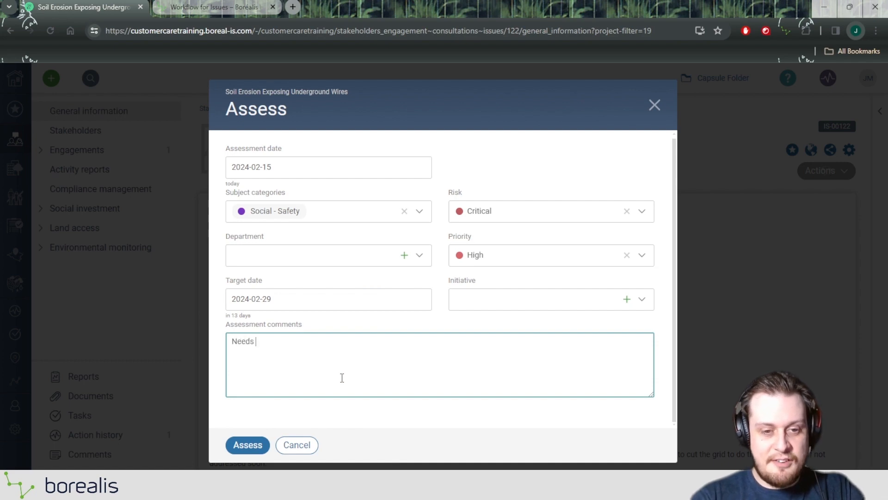
pyautogui.write('to be solved asap')
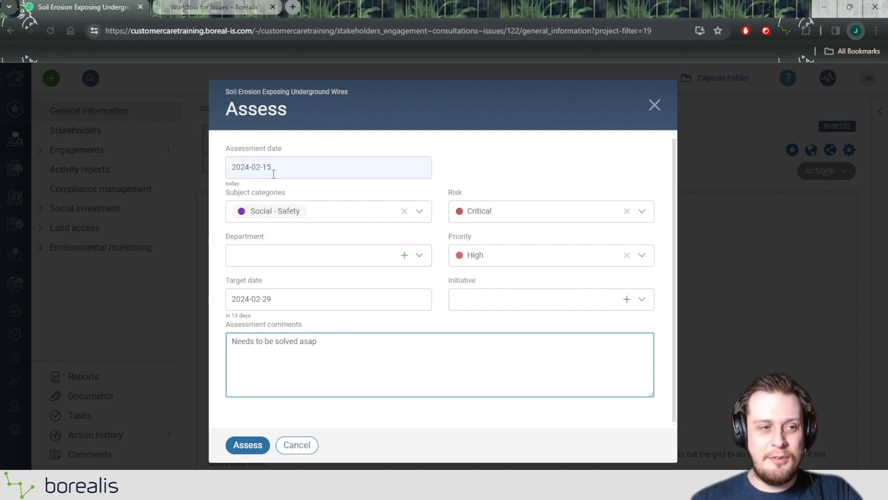
pyautogui.click(249, 445)
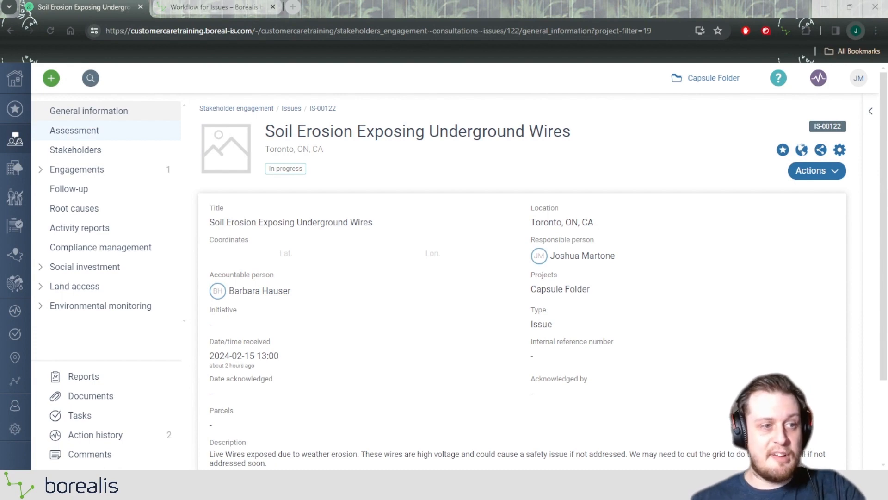
# Review the issue's saved assessment details and its assessment history
pyautogui.click(73, 133)
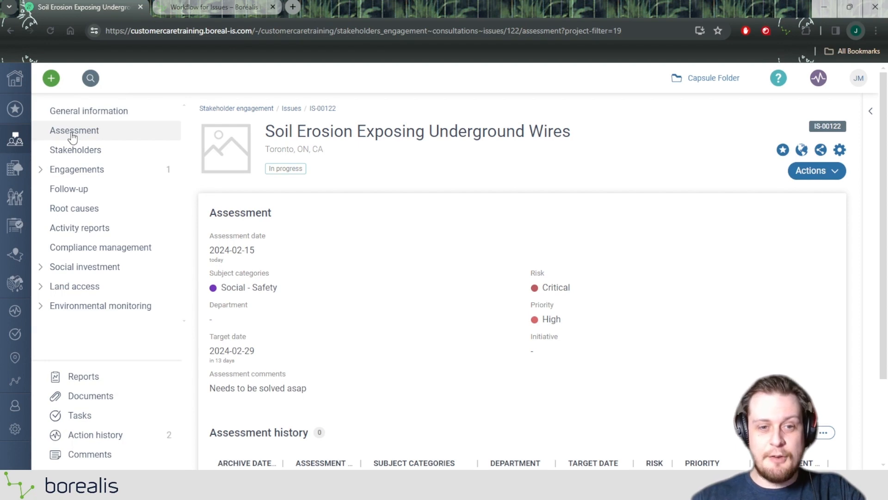
pyautogui.scroll(-1, 720, 236)
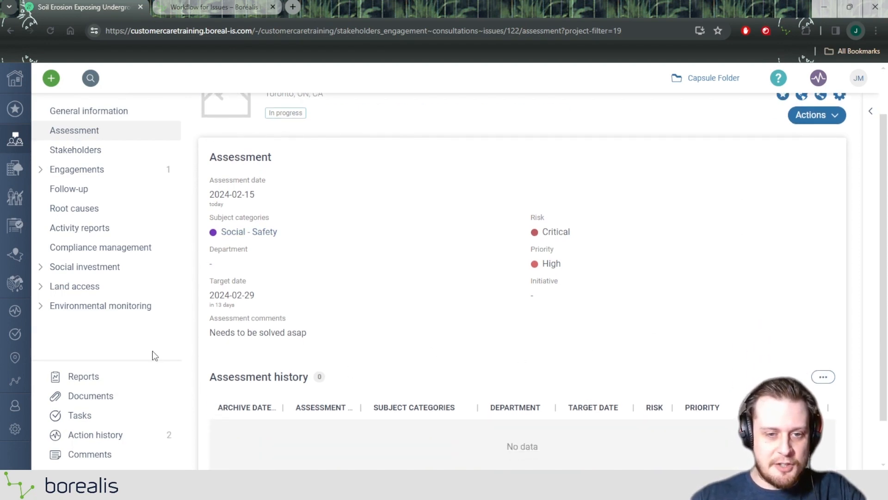
pyautogui.moveTo(175, 372)
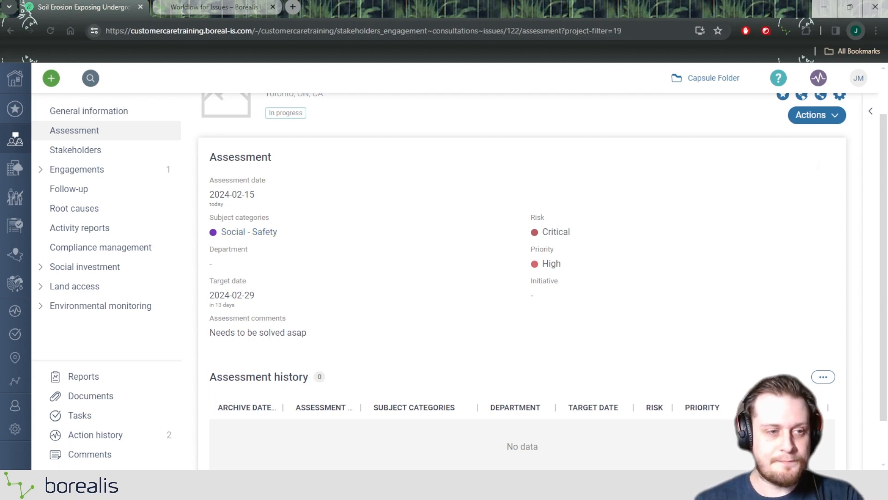
# Look through the issue's follow-up, root causes and engagement communications sections
pyautogui.click(83, 193)
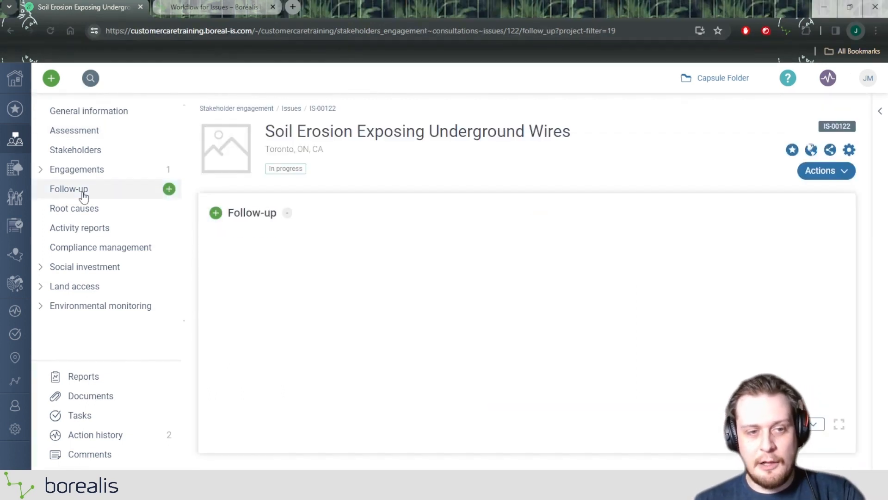
pyautogui.click(86, 214)
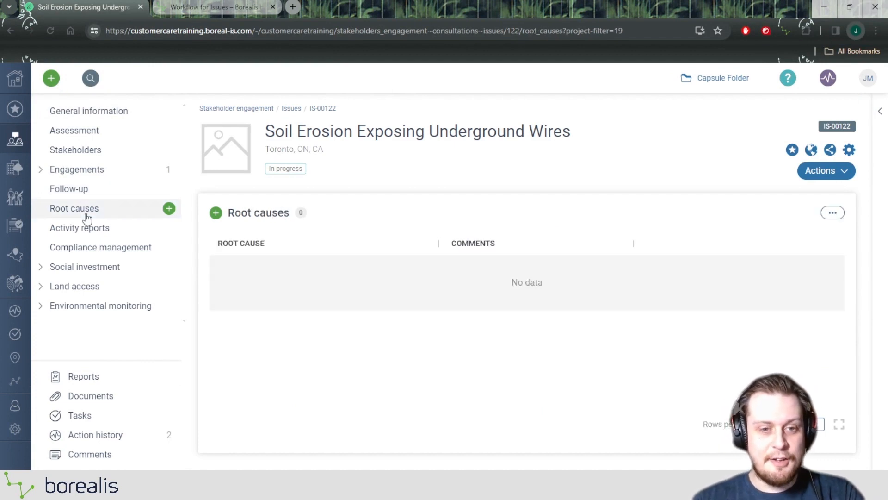
pyautogui.click(83, 196)
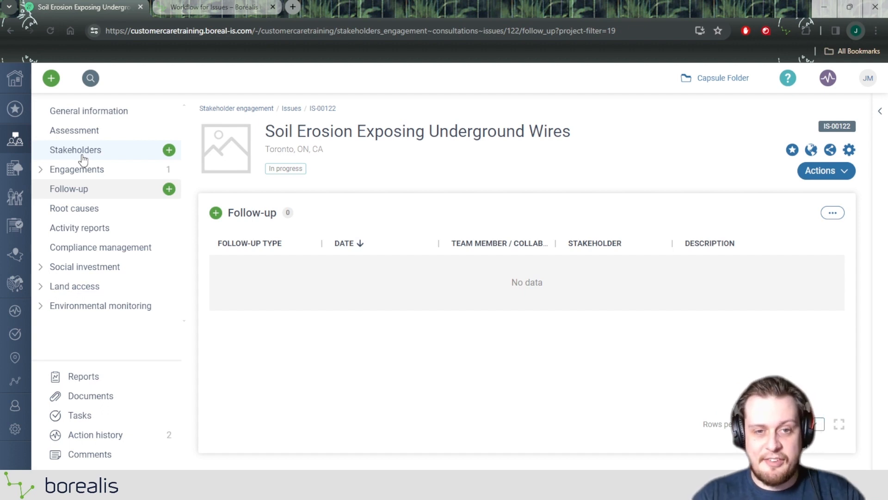
pyautogui.click(81, 169)
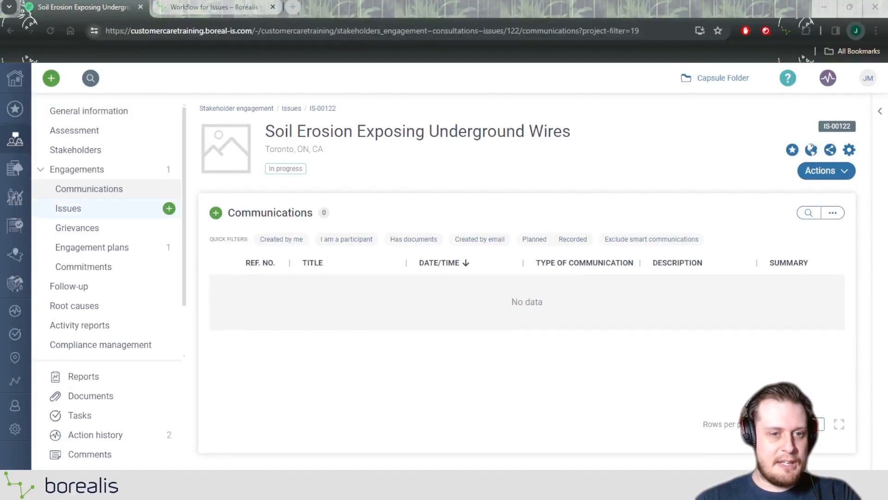
pyautogui.click(67, 171)
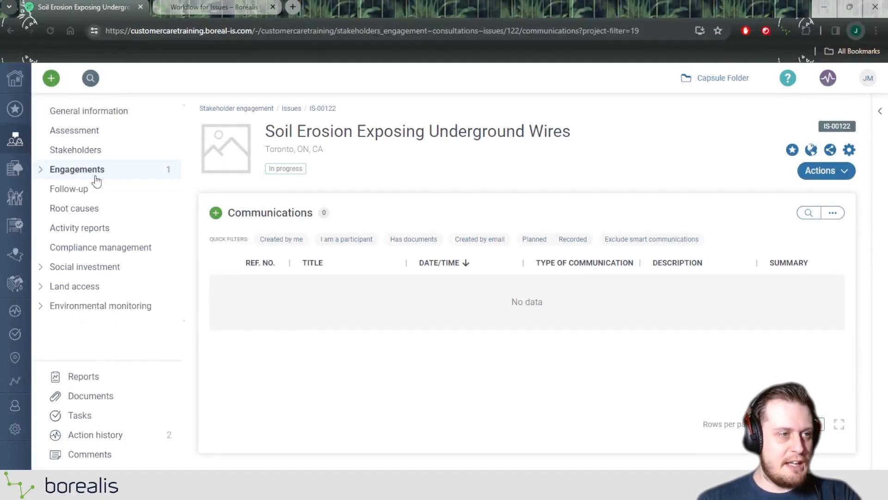
# Start a new communication record under the issue's engagements
pyautogui.click(67, 172)
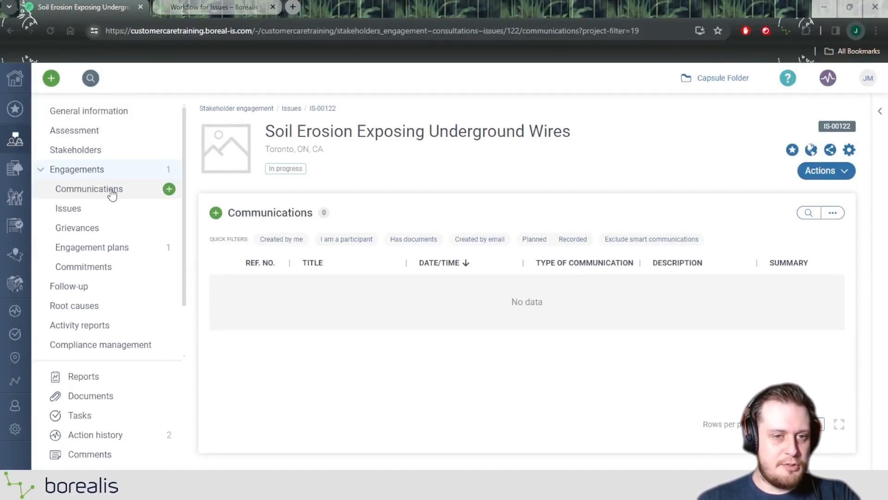
pyautogui.click(167, 191)
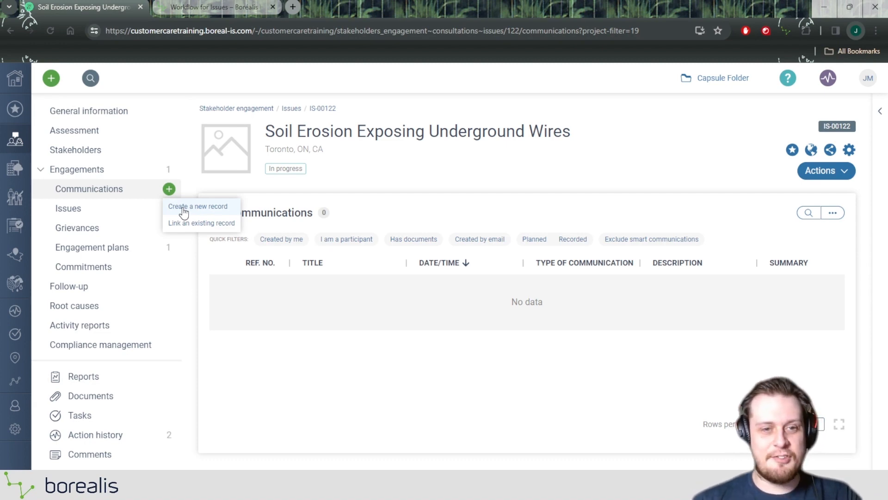
pyautogui.click(184, 208)
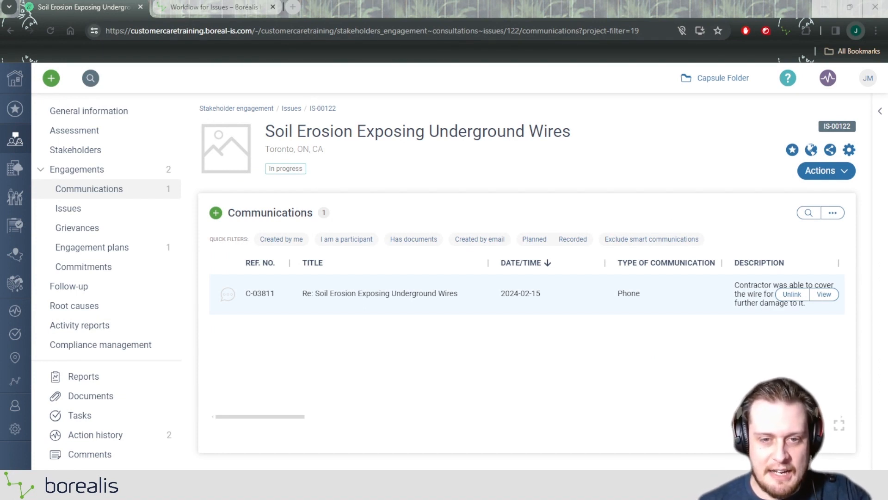
# Review the linked communication's description, general atmosphere, staff member, location and engagement plan details
pyautogui.moveTo(273, 410); pyautogui.dragTo(335, 410)
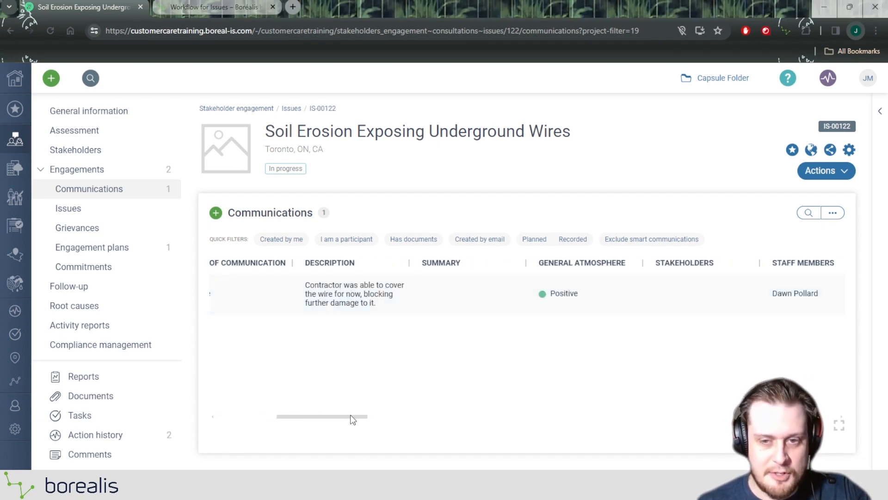
pyautogui.moveTo(352, 417); pyautogui.dragTo(394, 415)
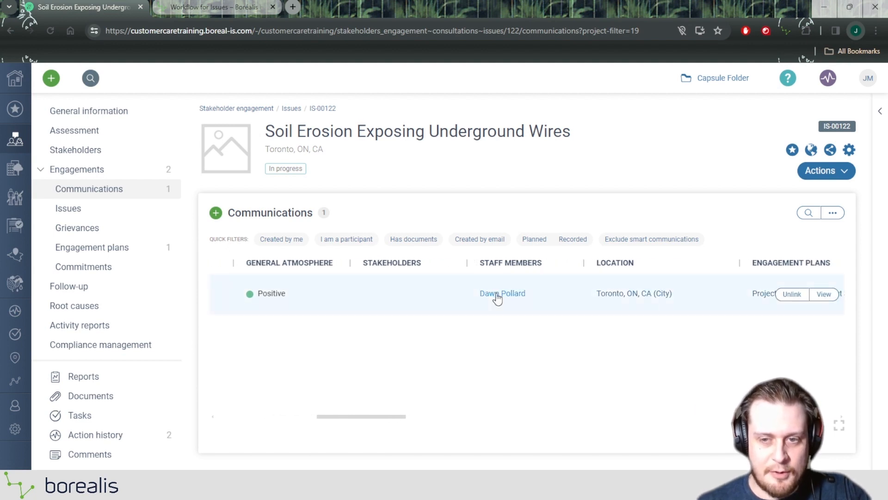
pyautogui.moveTo(497, 298)
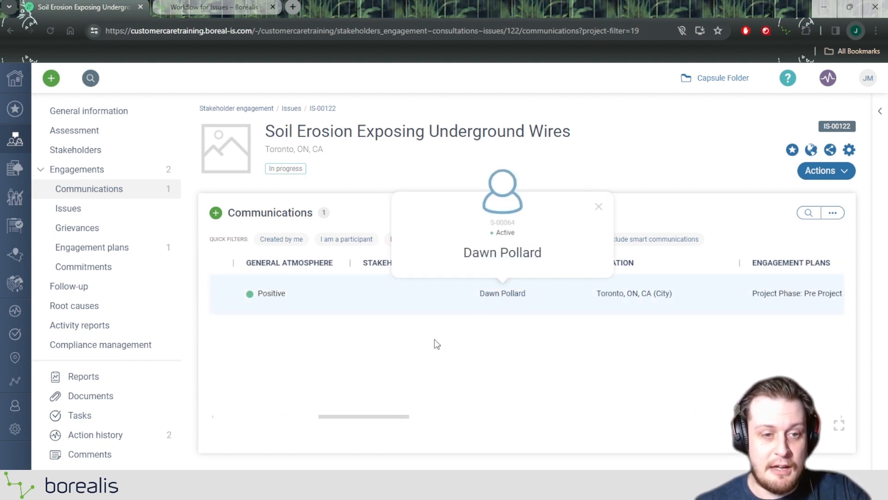
pyautogui.moveTo(359, 415); pyautogui.dragTo(272, 407)
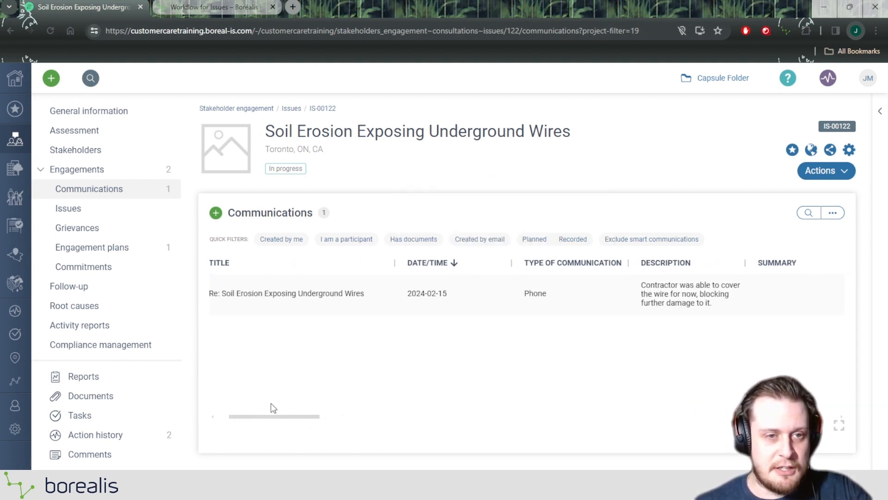
# Start a re-assessment of the issue with 2024-02-15 as the assessment date
pyautogui.click(91, 116)
pyautogui.click(829, 175)
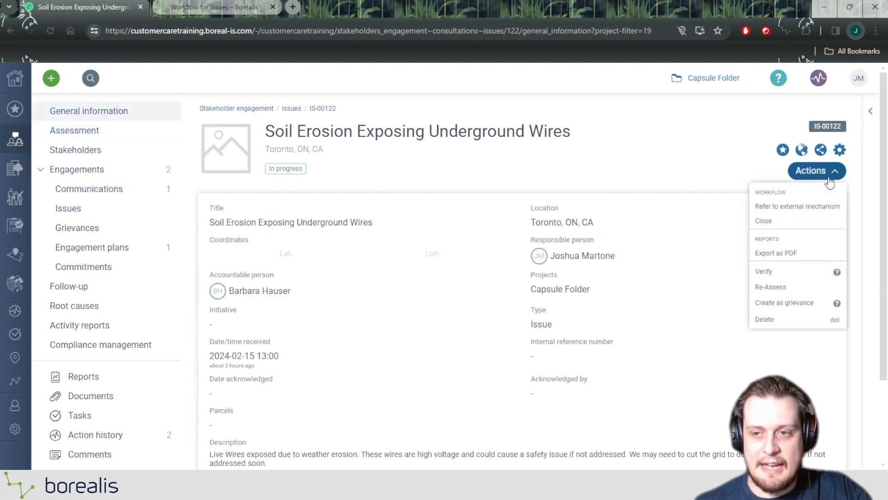
pyautogui.click(770, 287)
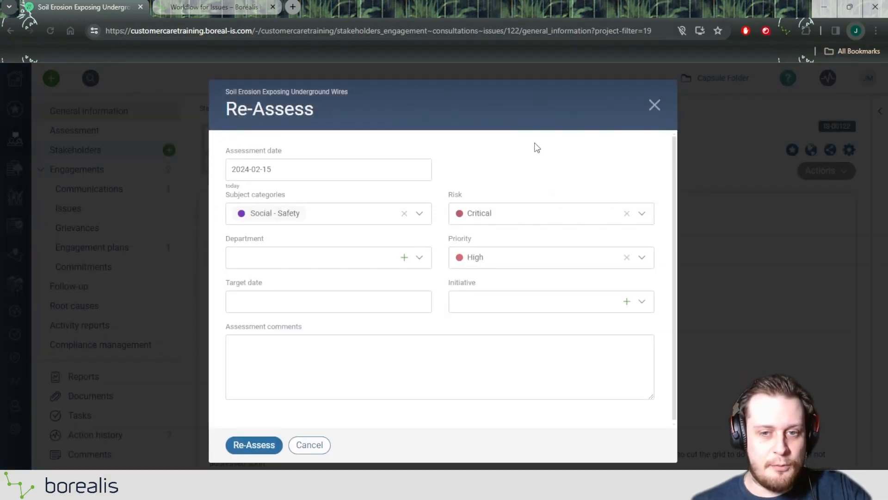
pyautogui.click(346, 166)
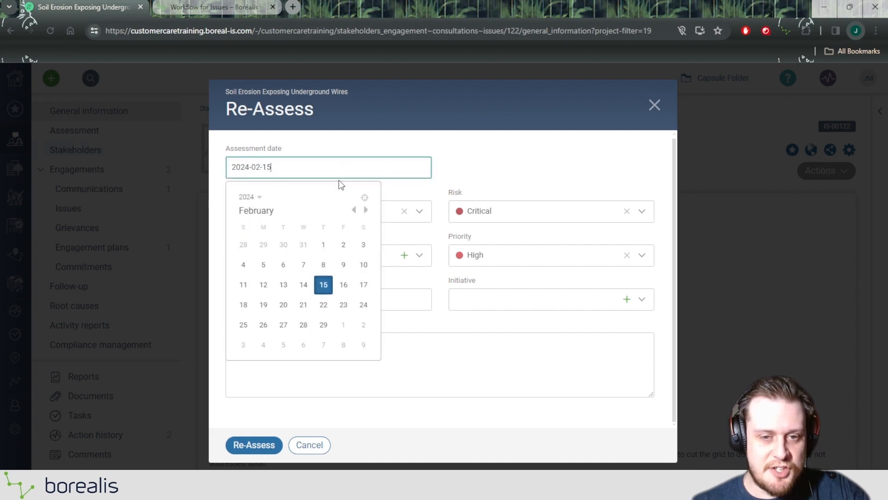
pyautogui.click(323, 284)
# Set both the risk and the priority to Medium and submit the re-assessment
pyautogui.click(500, 210)
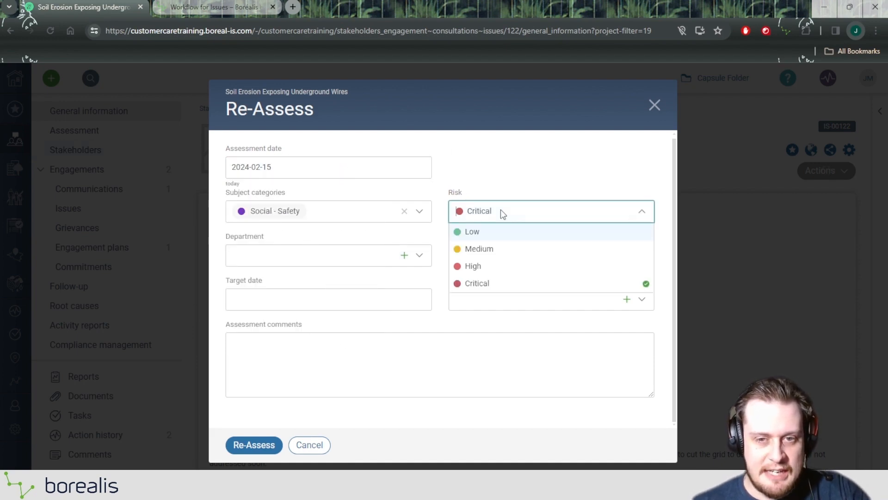
pyautogui.click(478, 249)
pyautogui.click(490, 257)
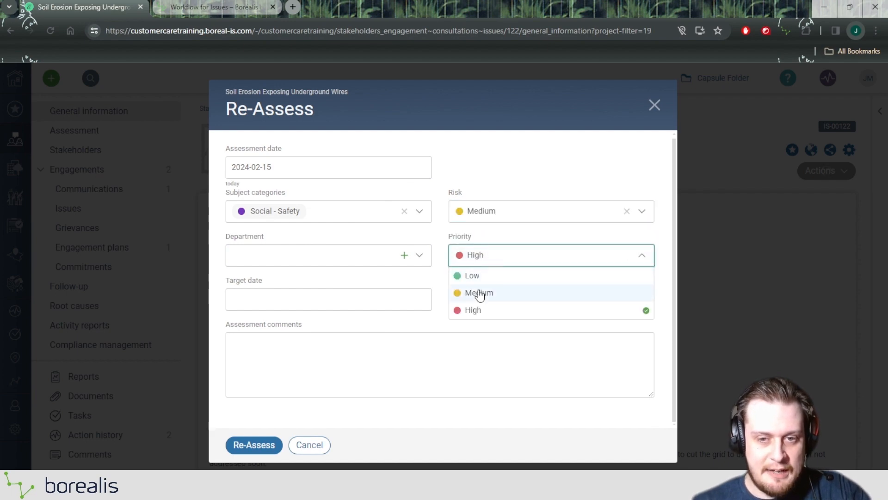
pyautogui.click(480, 293)
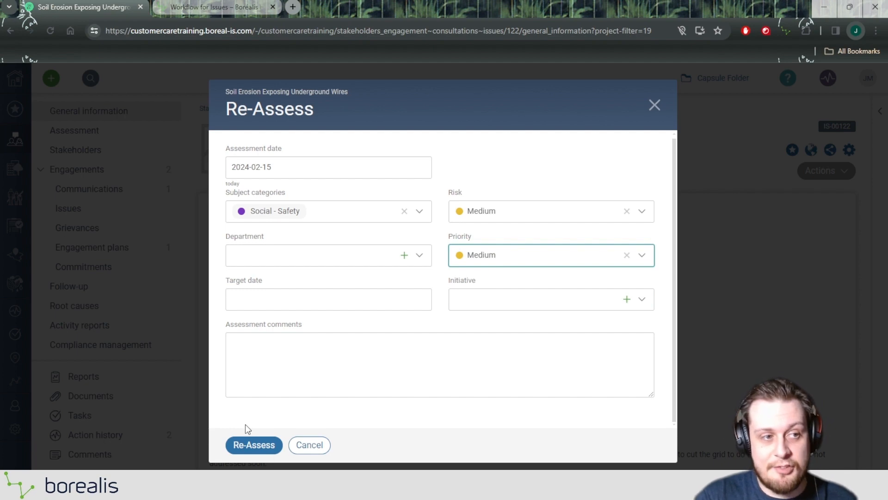
pyautogui.click(247, 445)
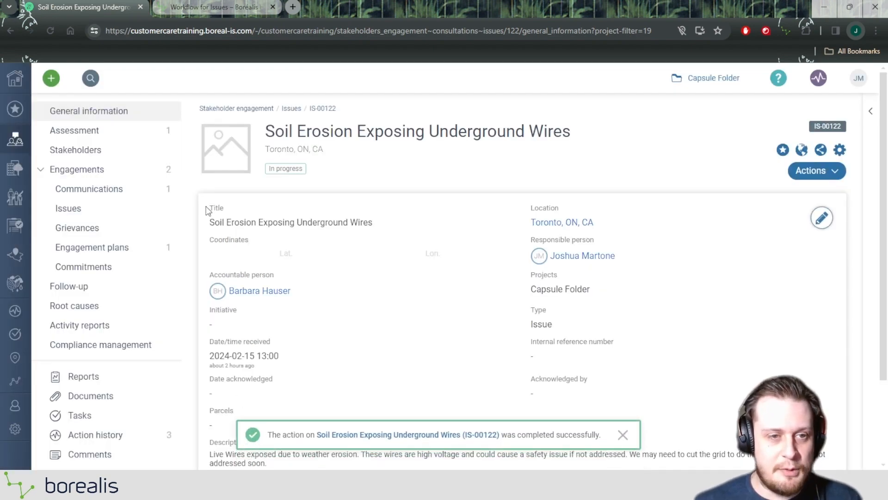
# Review the issue's current assessment and assessment history, and consult the status flow diagram in the Workflow for Issues help article
pyautogui.click(87, 134)
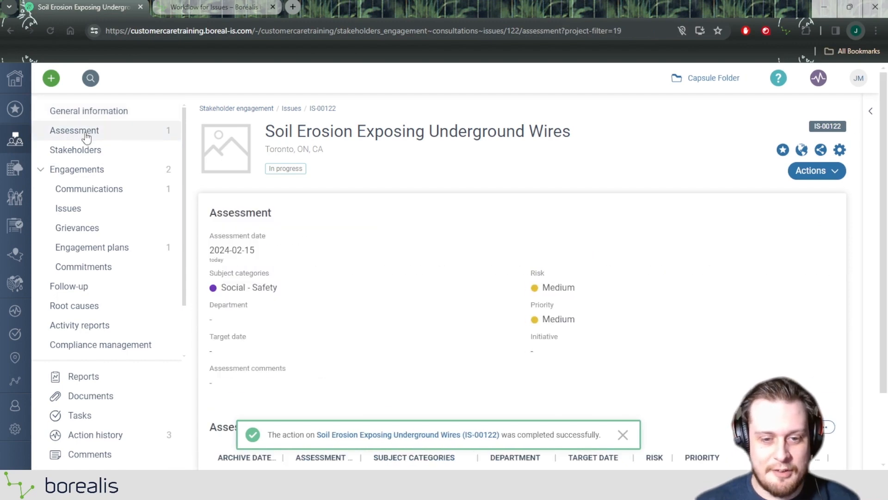
pyautogui.scroll(-2, 404, 173)
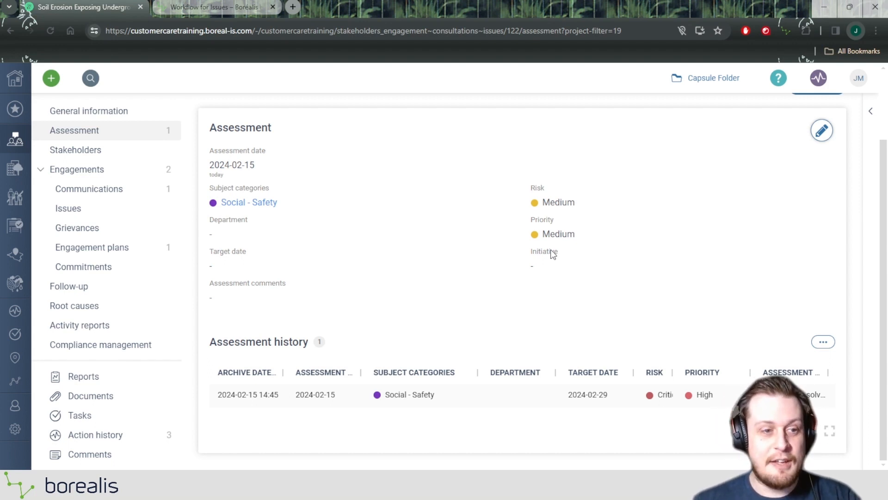
pyautogui.hotkey('ctrl', 'Tab')
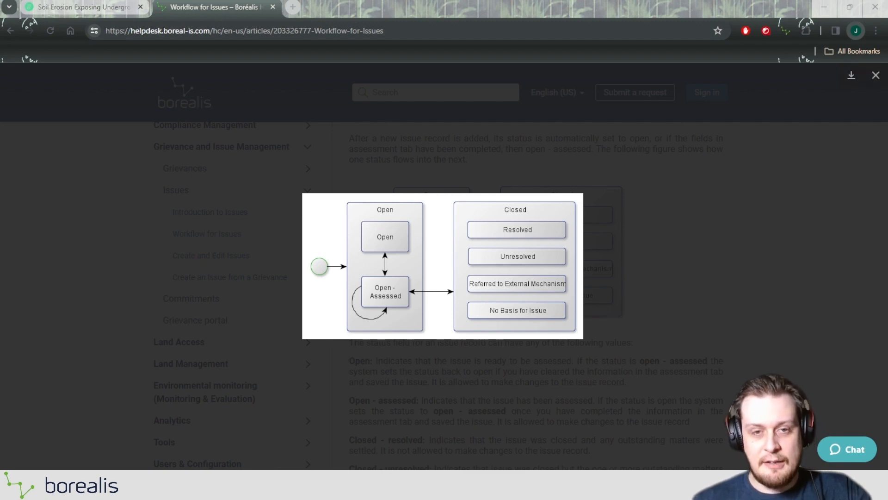
pyautogui.click(83, 7)
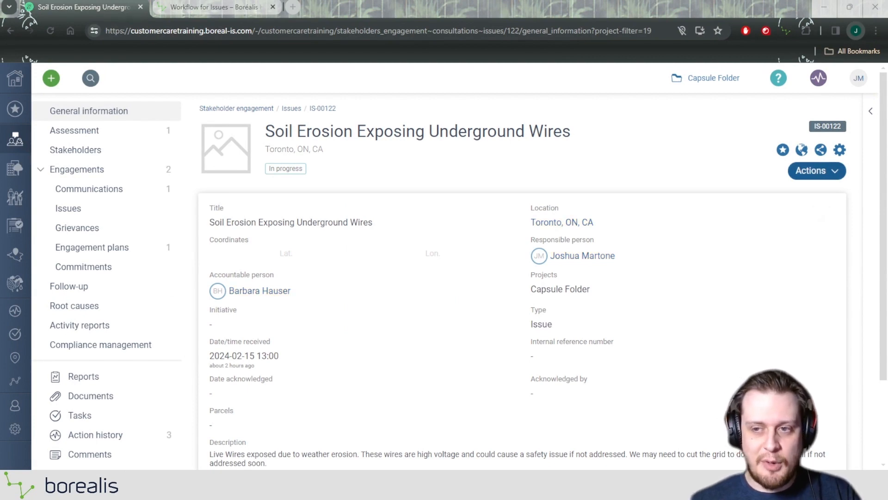
# Refer the issue to an external mechanism with the comment "sent to contractor for repairs"
pyautogui.click(822, 175)
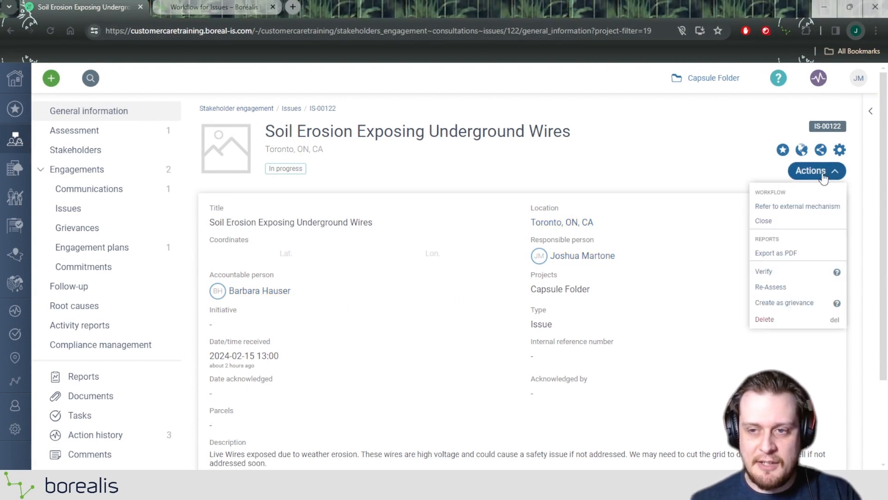
pyautogui.click(789, 208)
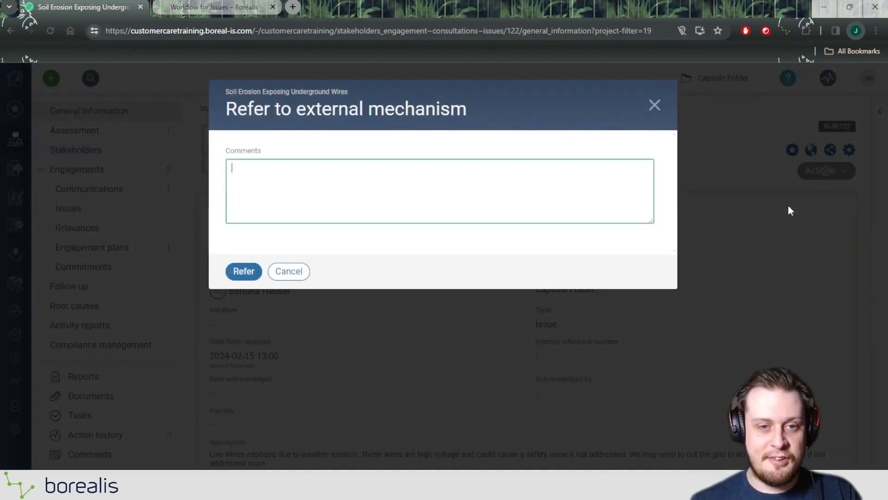
pyautogui.write('sent to co')
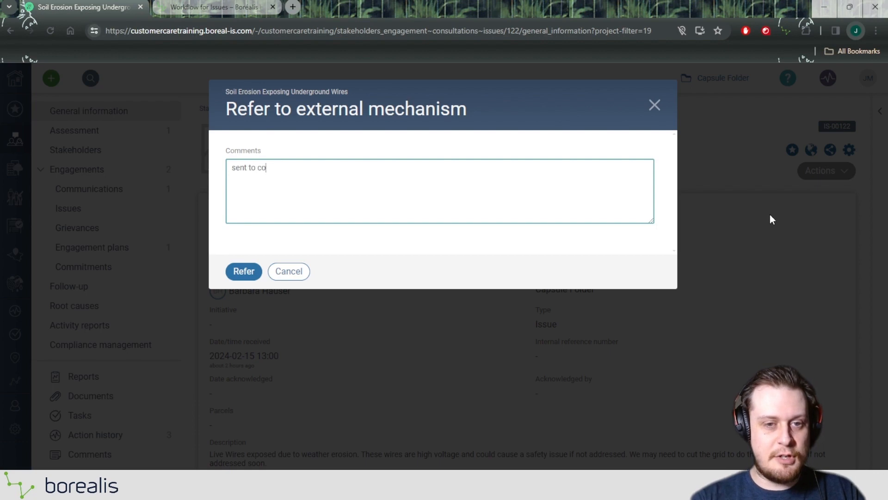
pyautogui.write('ntractor for repairs')
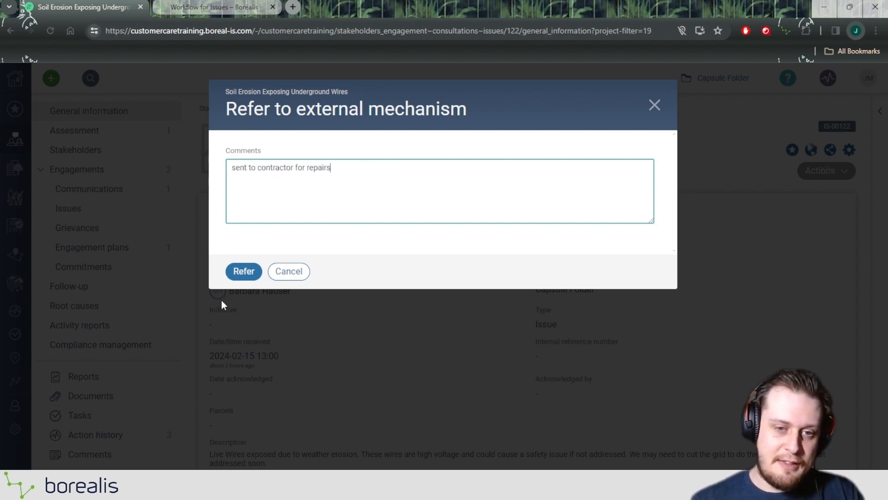
pyautogui.click(235, 274)
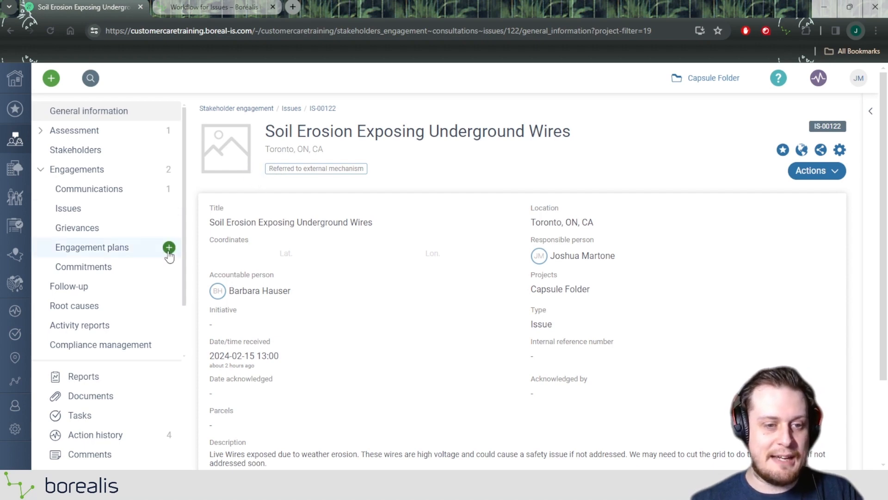
pyautogui.click(110, 436)
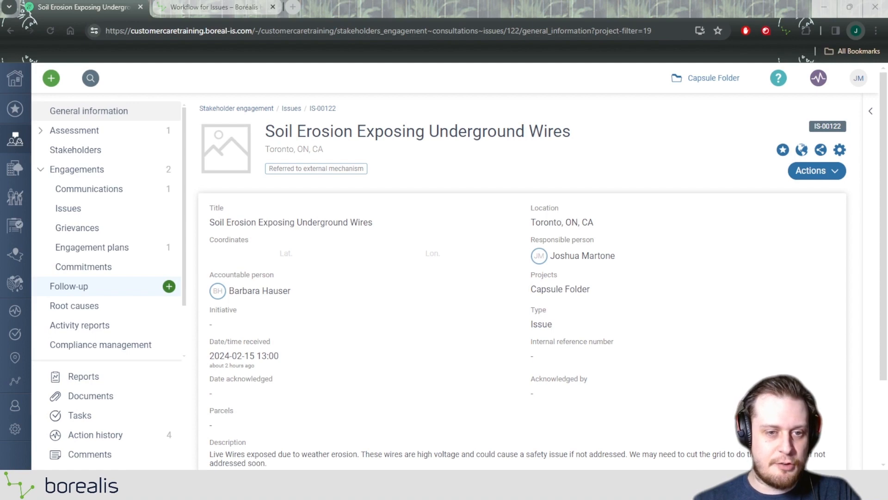
# Start a new follow-up on the issue with the type Action and assign yourself as the team member
pyautogui.click(169, 286)
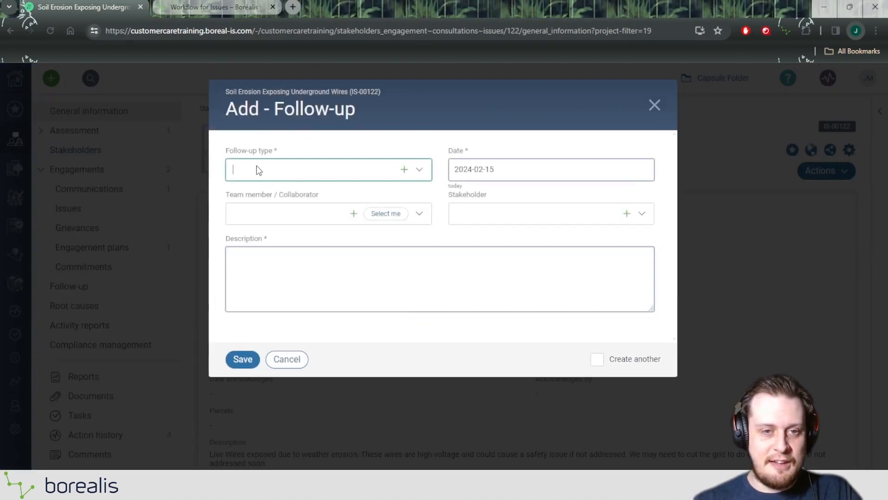
pyautogui.click(258, 170)
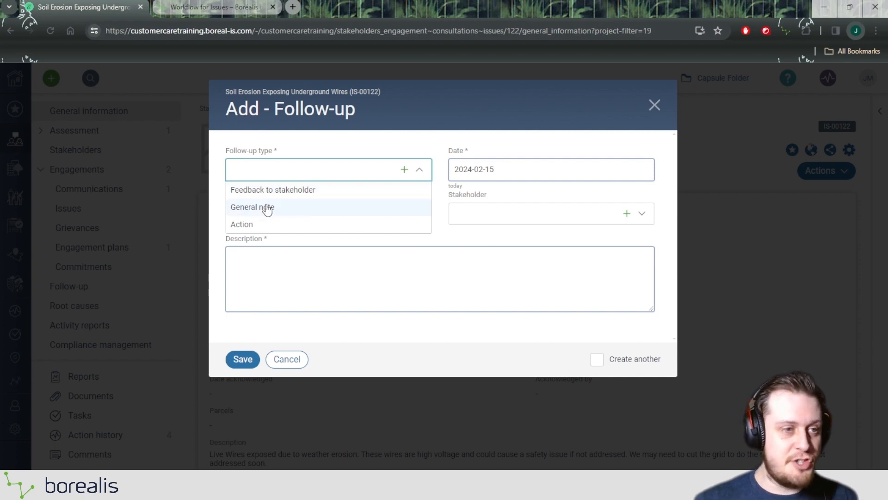
pyautogui.click(245, 230)
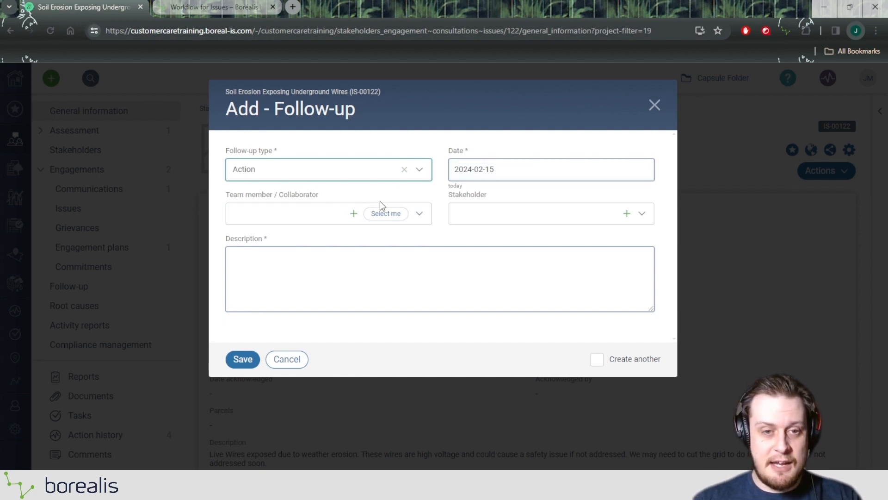
pyautogui.click(386, 214)
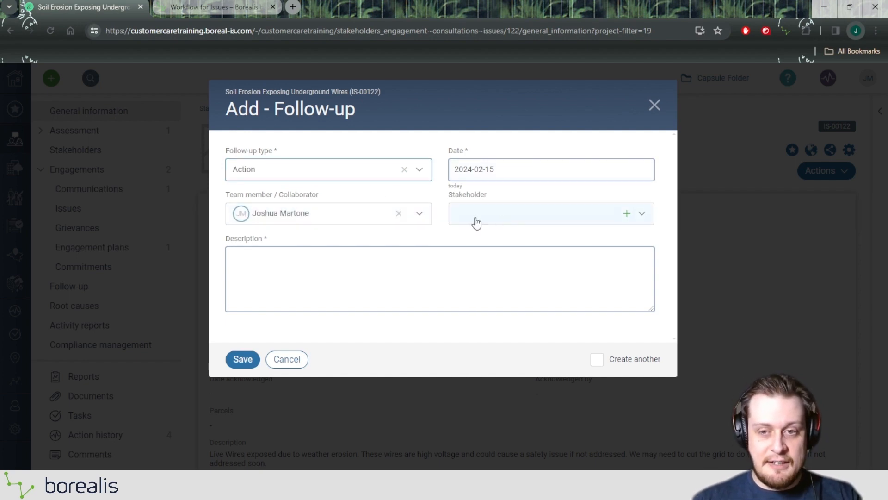
# Enter the follow-up description "Inspected work done. Signed off all good." and save the follow-up
pyautogui.click(246, 284)
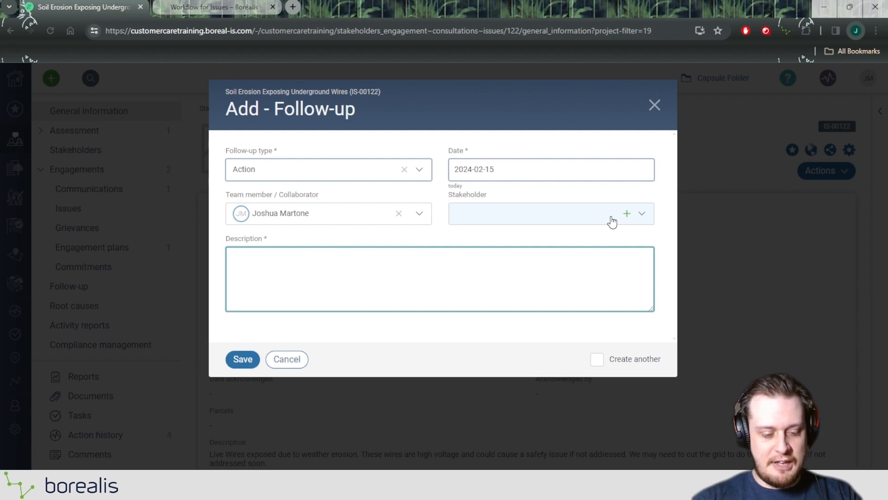
pyautogui.write('INspec')
pyautogui.press('BackSpace')
pyautogui.press('BackSpace')
pyautogui.press('BackSpace')
pyautogui.press('BackSpace')
pyautogui.press('BackSpace')
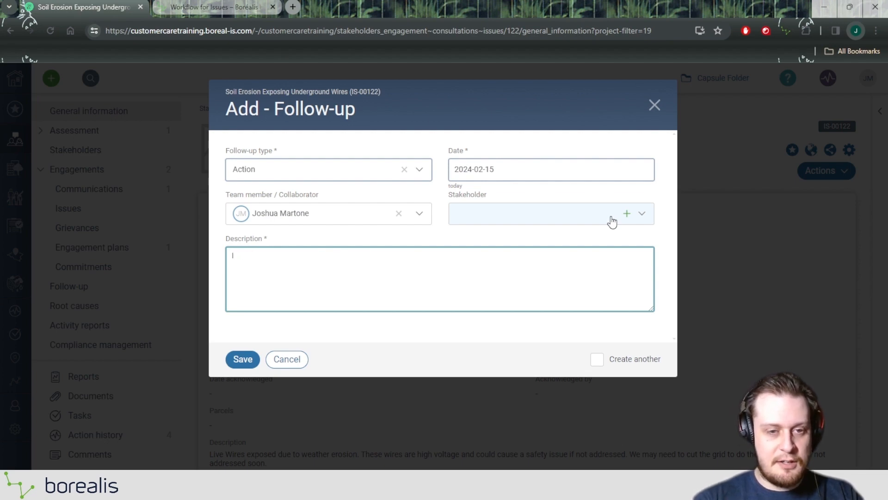
pyautogui.write('nspected workdo')
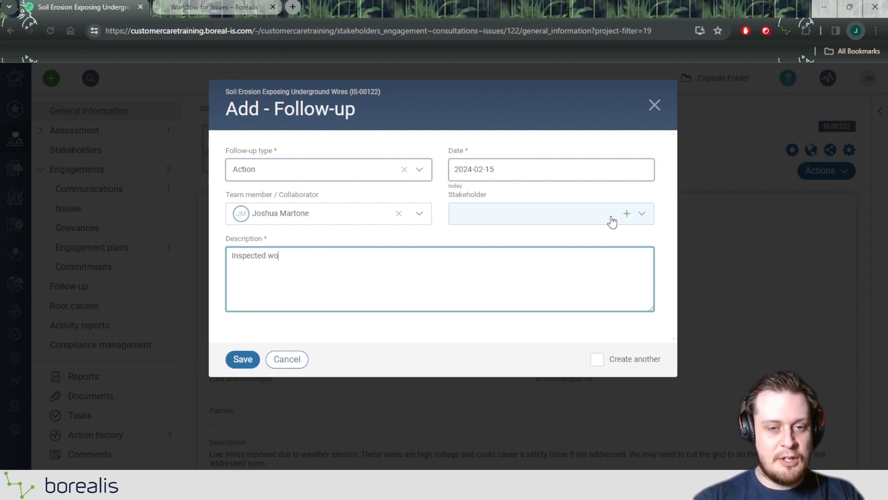
pyautogui.press('BackSpace')
pyautogui.press('BackSpace')
pyautogui.write('done. ')
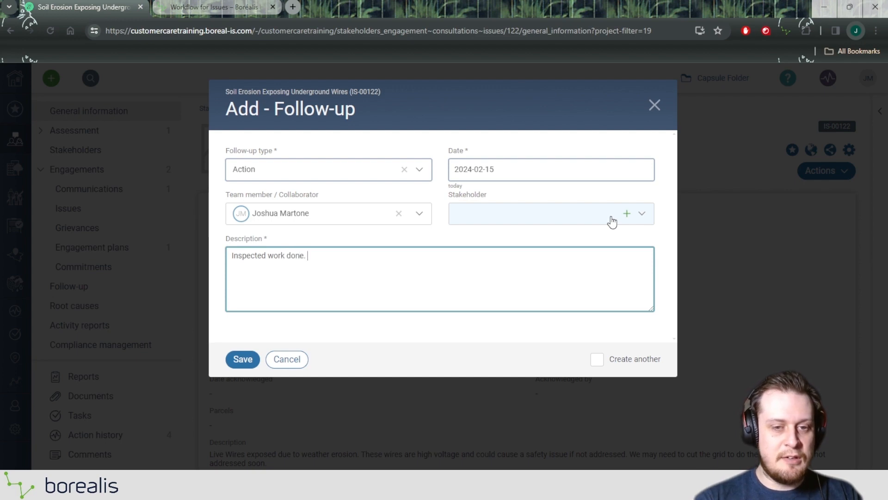
pyautogui.write('Signed off al')
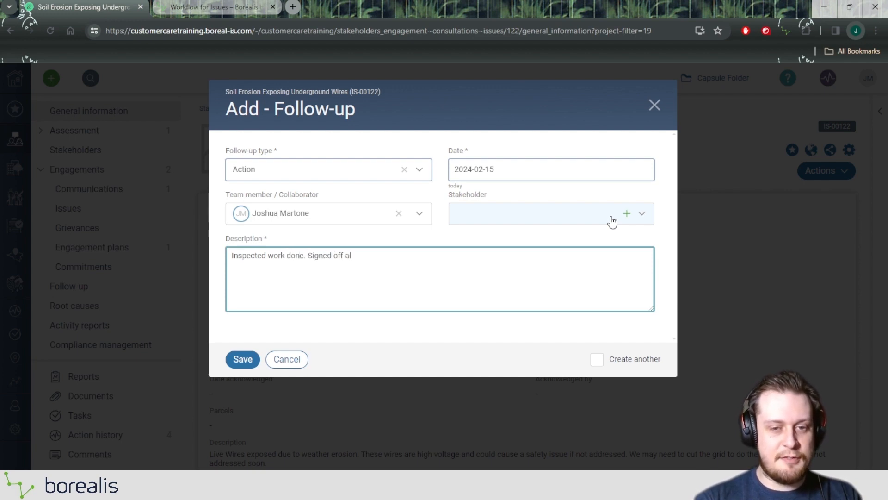
pyautogui.write('l good.')
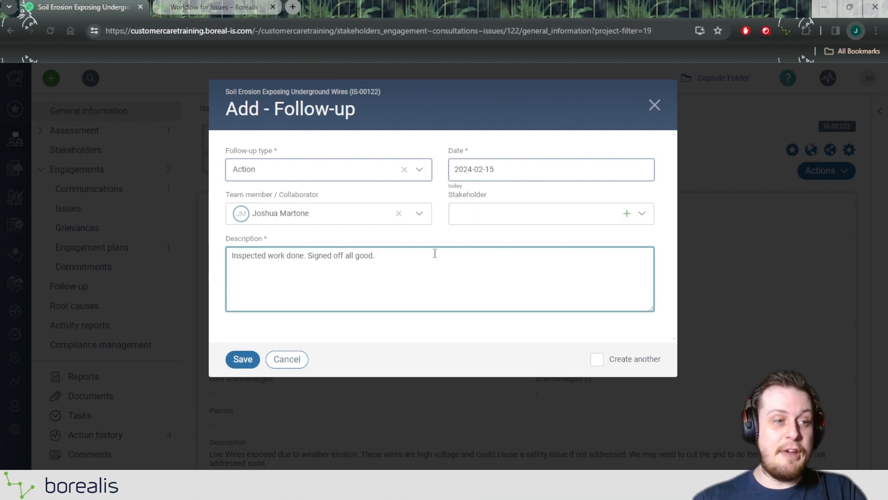
pyautogui.click(243, 359)
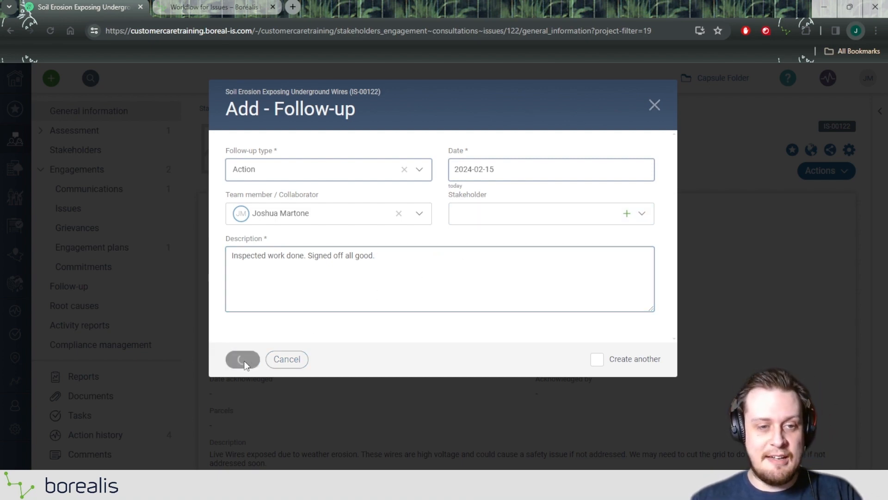
# Review the issue's follow-up list and look at the form for creating the issue as a grievance, without saving it
pyautogui.click(92, 292)
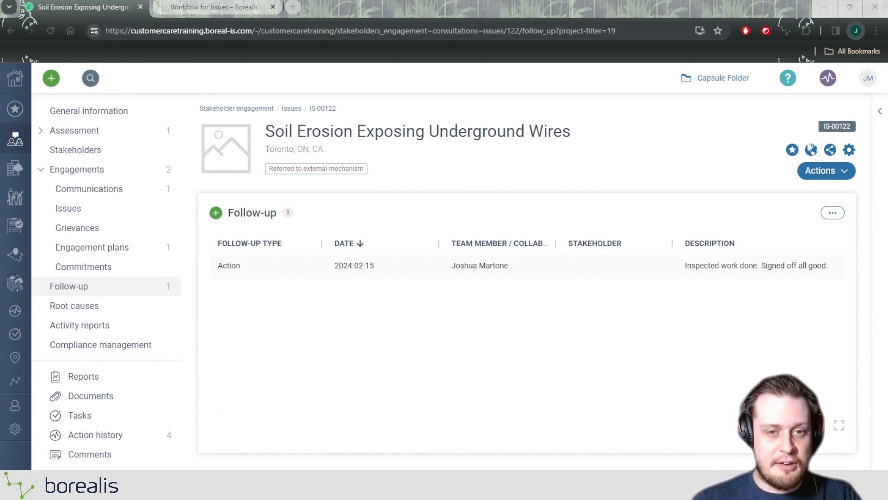
pyautogui.click(814, 170)
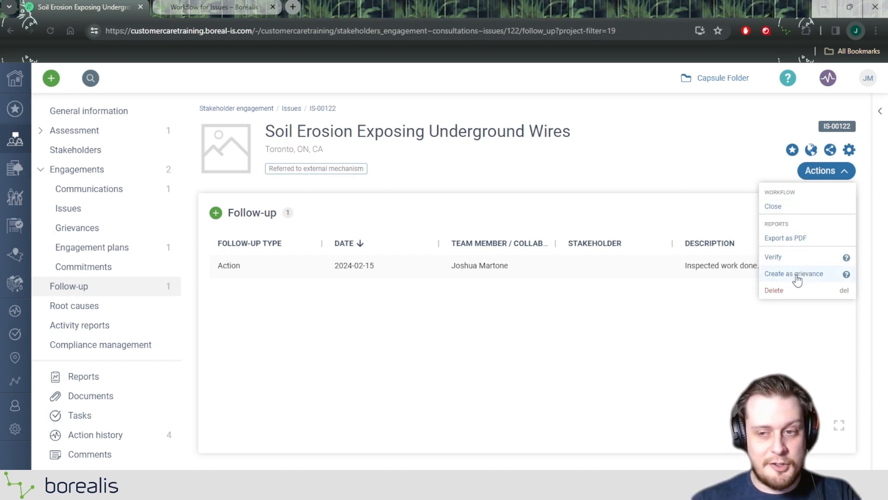
pyautogui.click(771, 275)
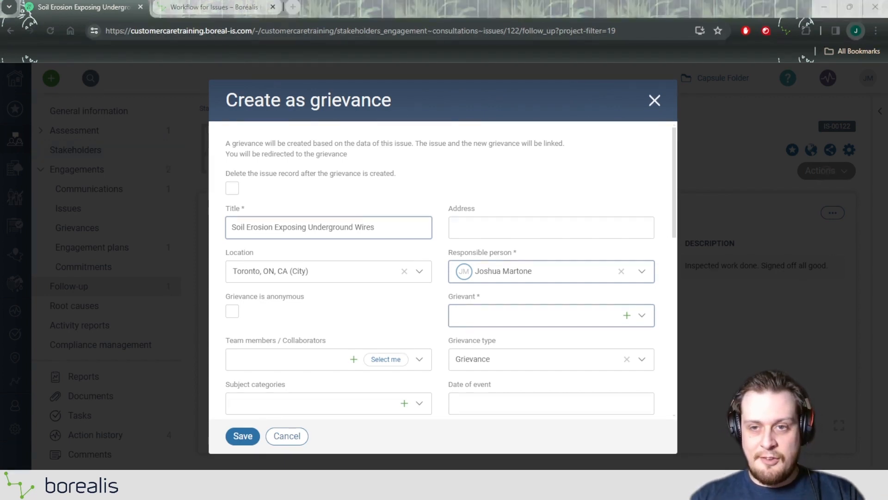
pyautogui.click(654, 100)
pyautogui.click(287, 192)
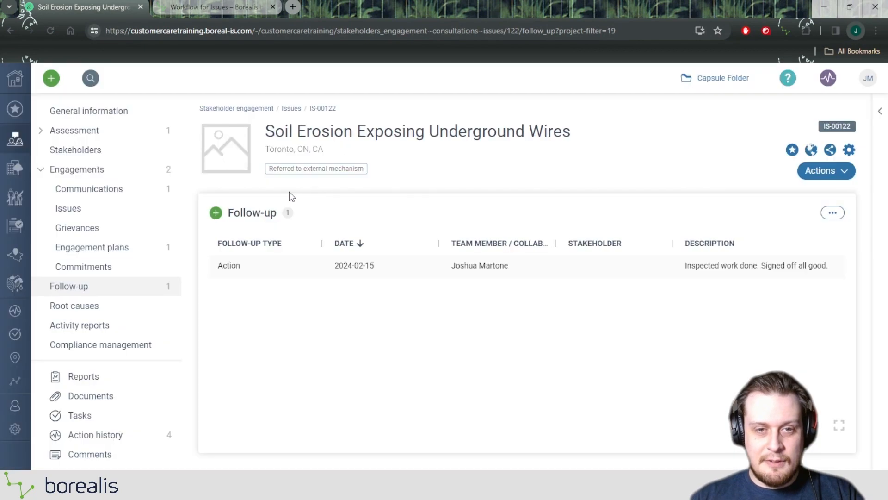
pyautogui.click(822, 178)
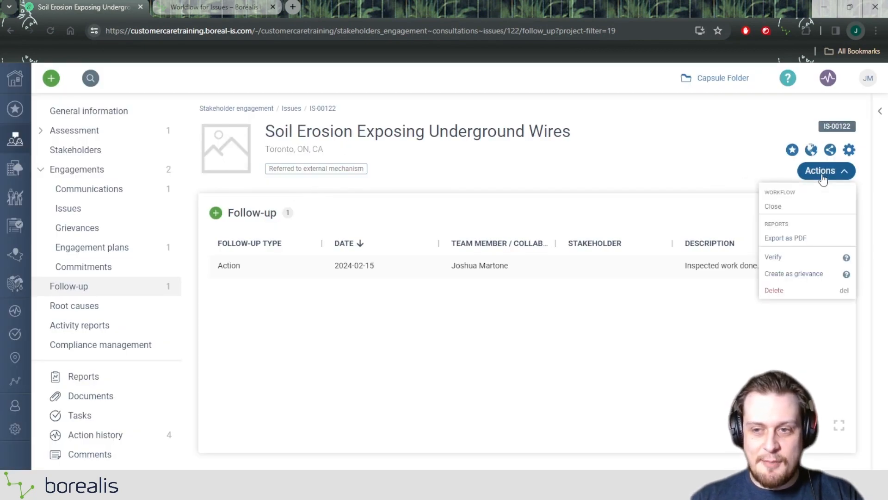
pyautogui.click(771, 209)
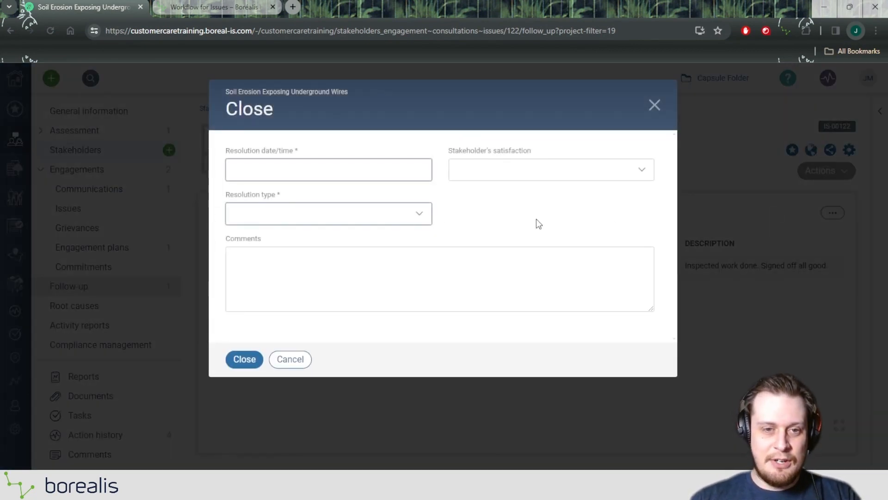
pyautogui.click(301, 175)
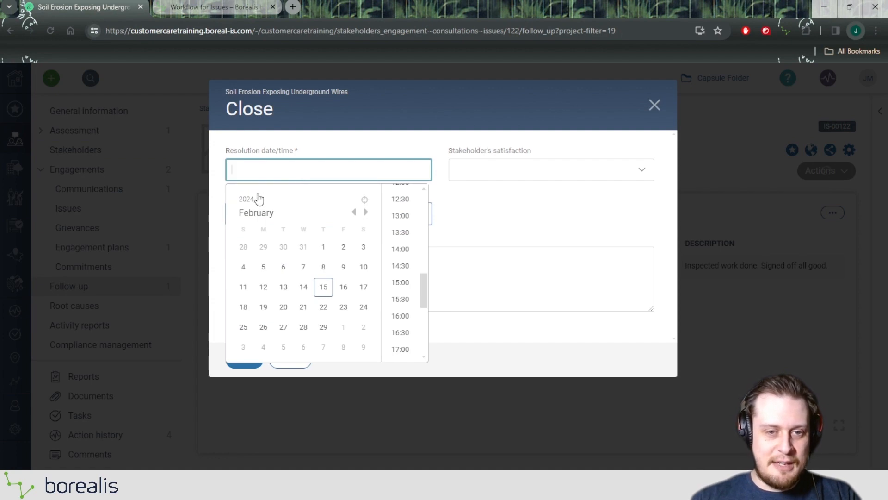
pyautogui.click(325, 289)
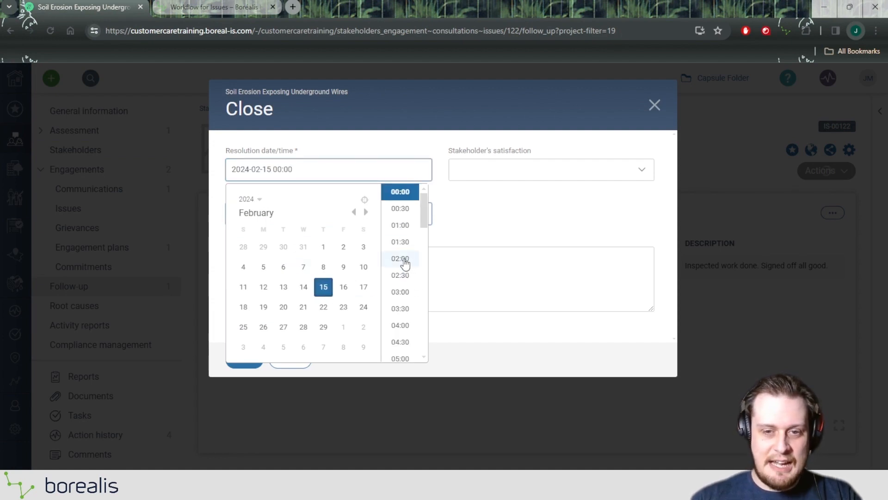
pyautogui.scroll(-10, 405, 262)
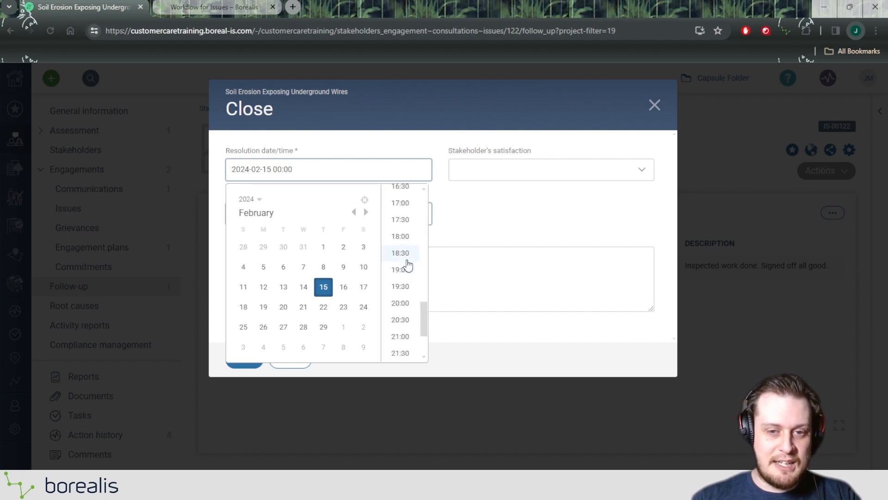
pyautogui.click(406, 231)
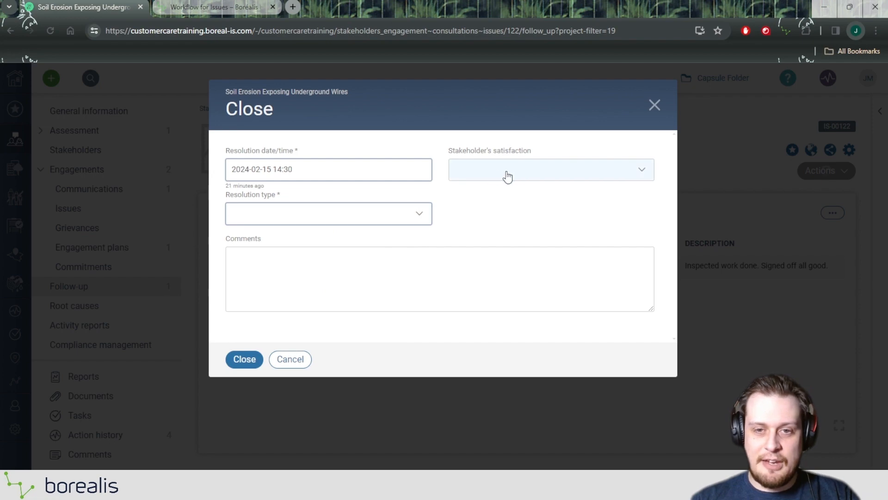
# Set the resolution type to Resolved and submit the closure of the issue
pyautogui.click(352, 213)
pyautogui.click(283, 234)
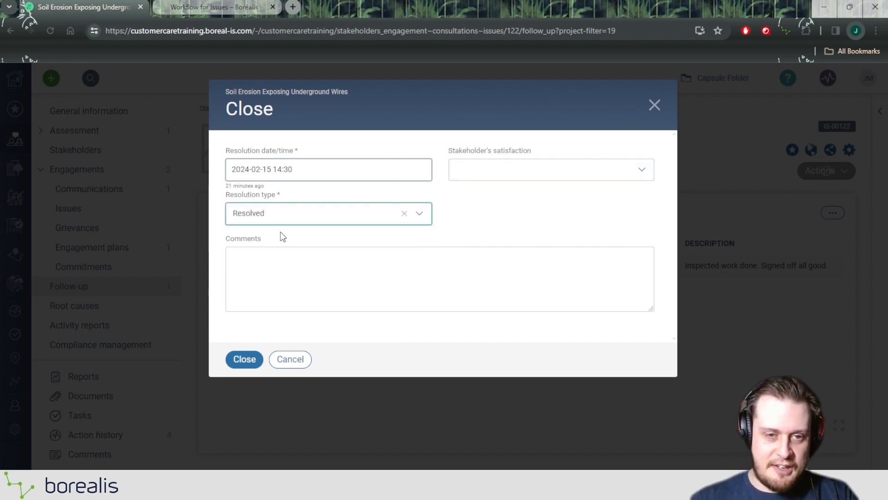
pyautogui.click(245, 360)
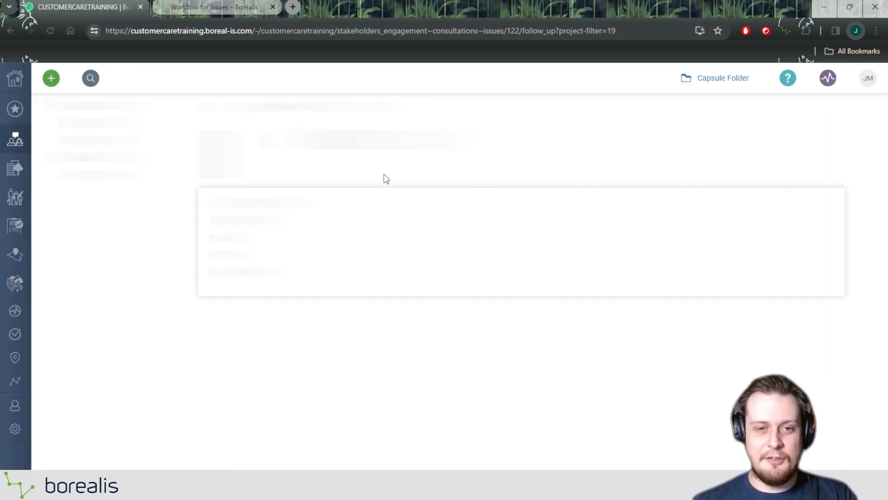
# Check the issue's workflow status and the actions available for it after closure
pyautogui.moveTo(270, 172); pyautogui.dragTo(306, 169)
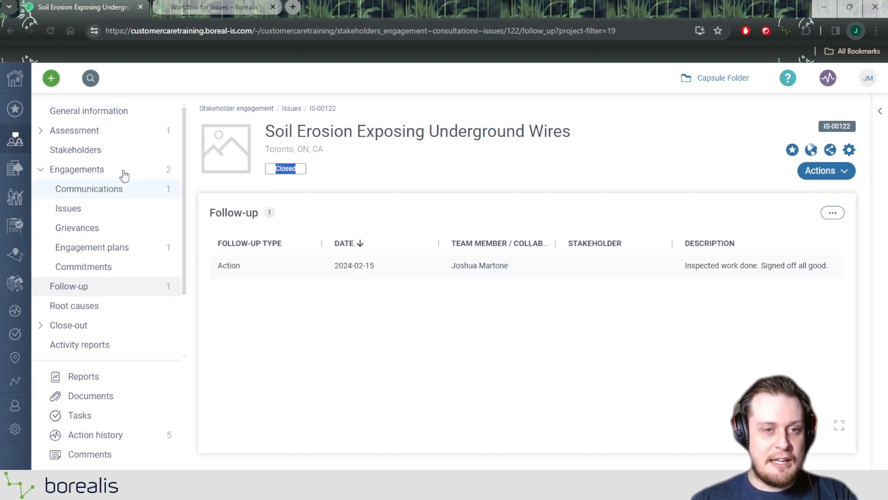
pyautogui.click(824, 173)
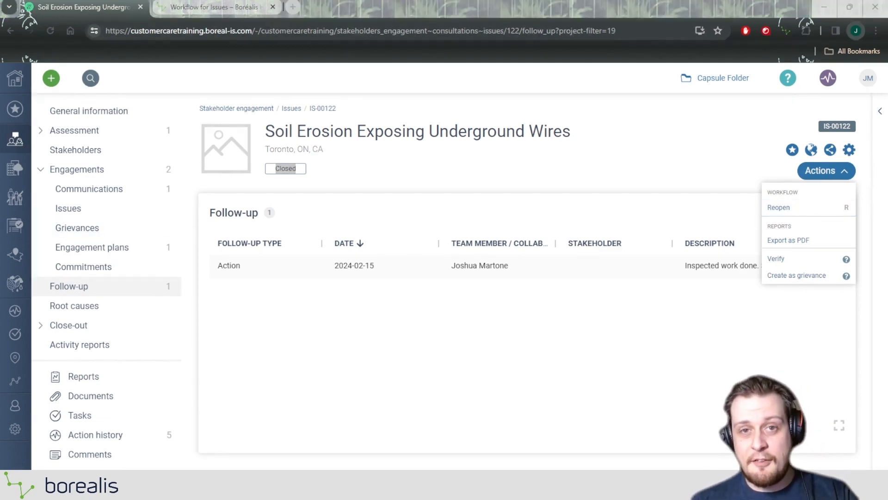
pyautogui.click(600, 127)
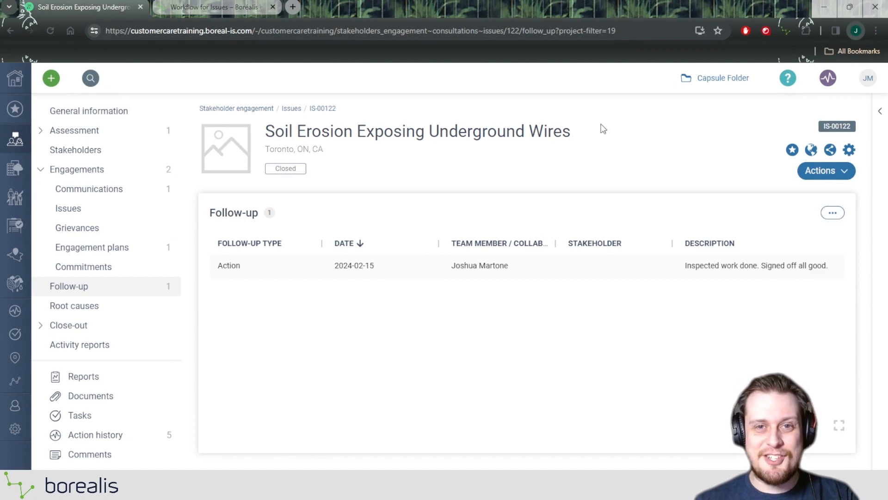